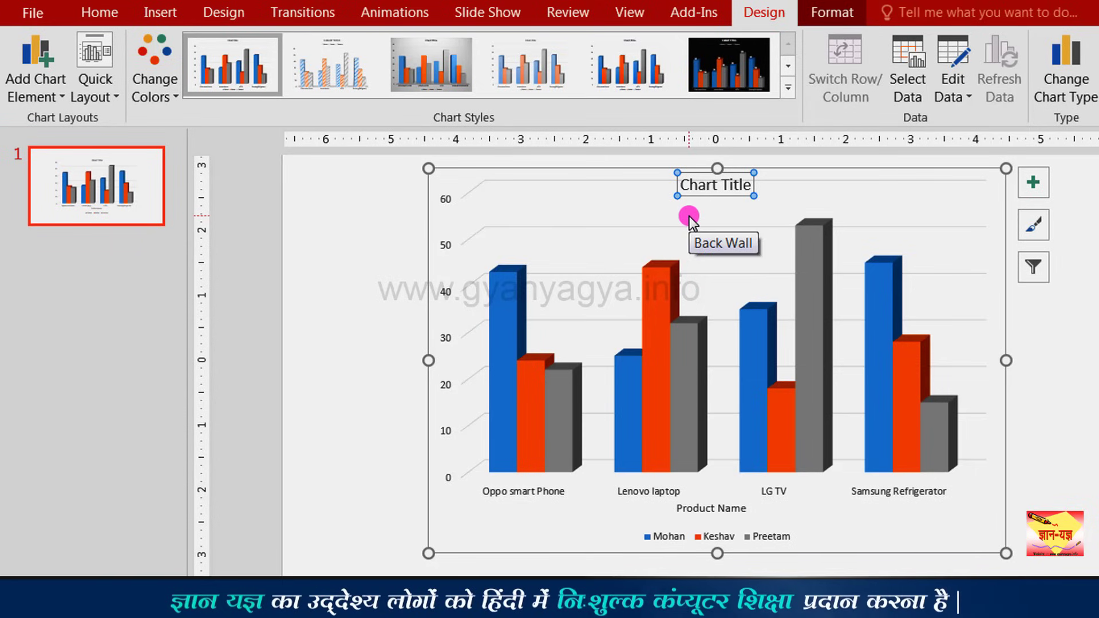
Remove the title from the 3-D column chart.
click(45, 82)
mouse_move(128, 185)
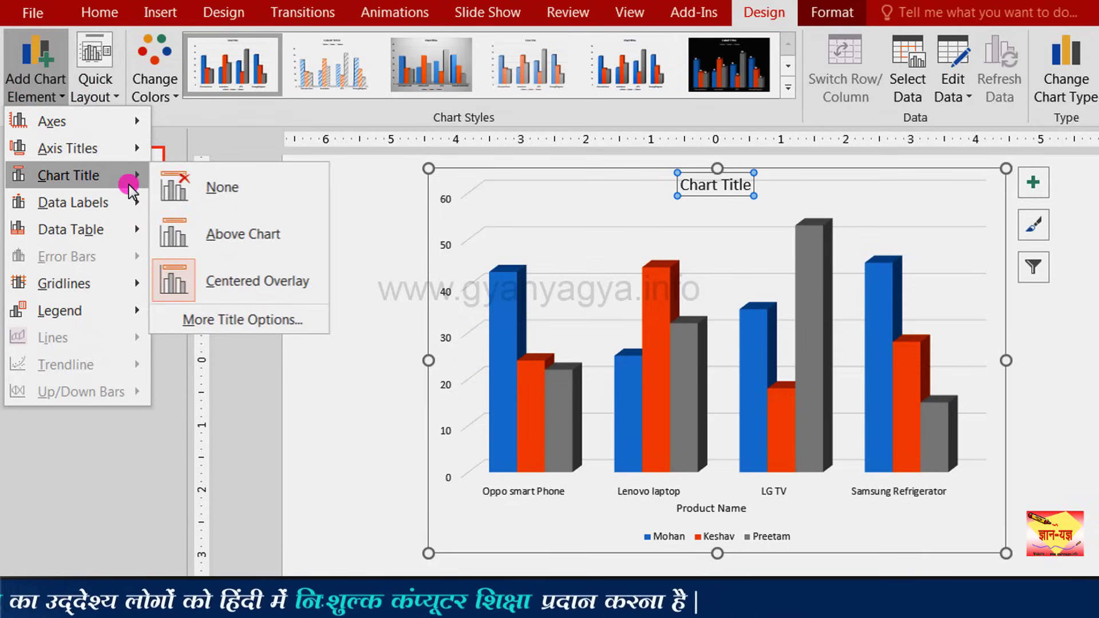
click(209, 194)
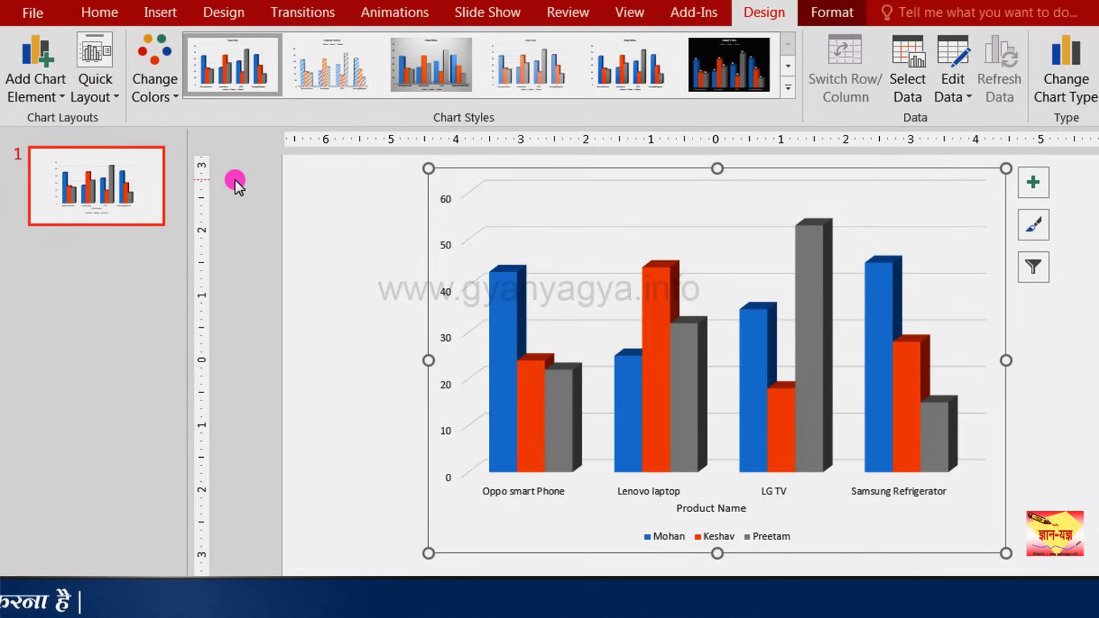
Add data callout labels to all columns of the chart.
click(43, 93)
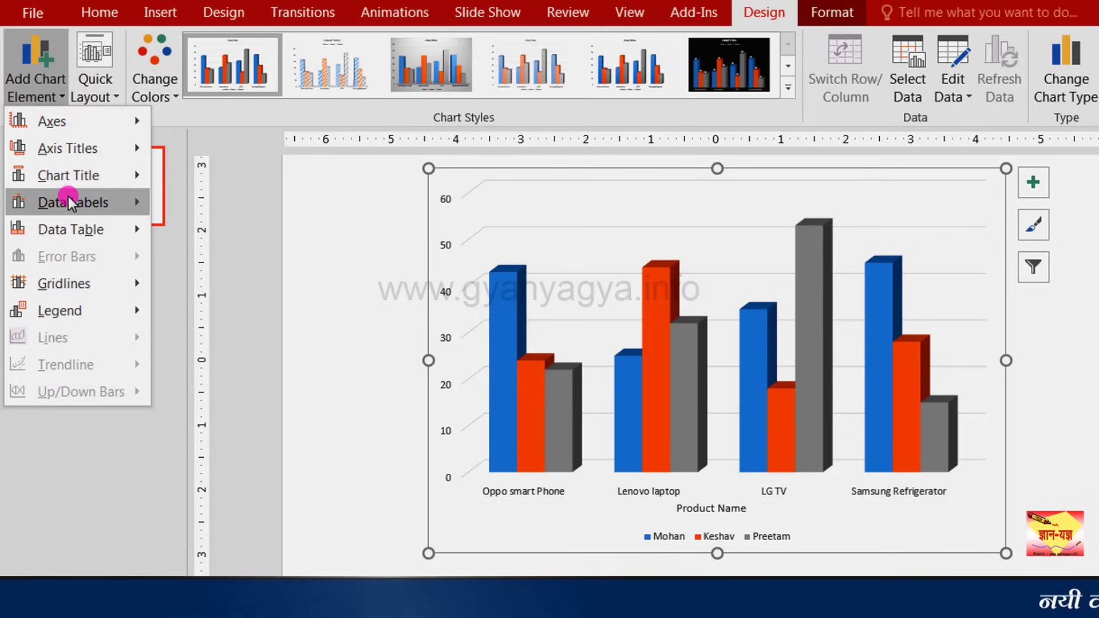
mouse_move(71, 203)
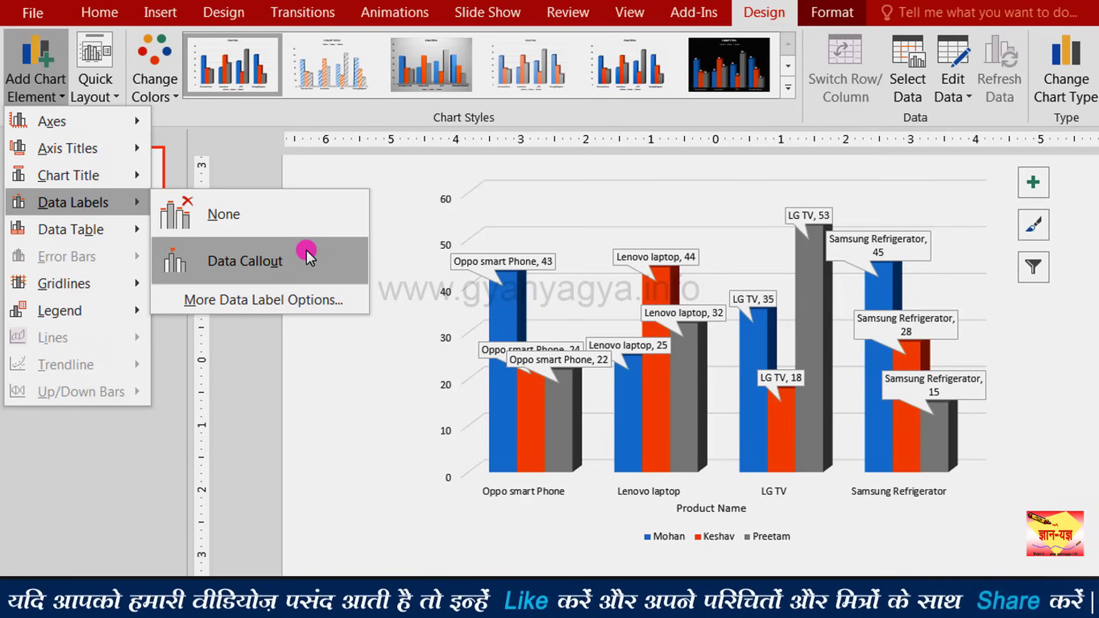
click(307, 249)
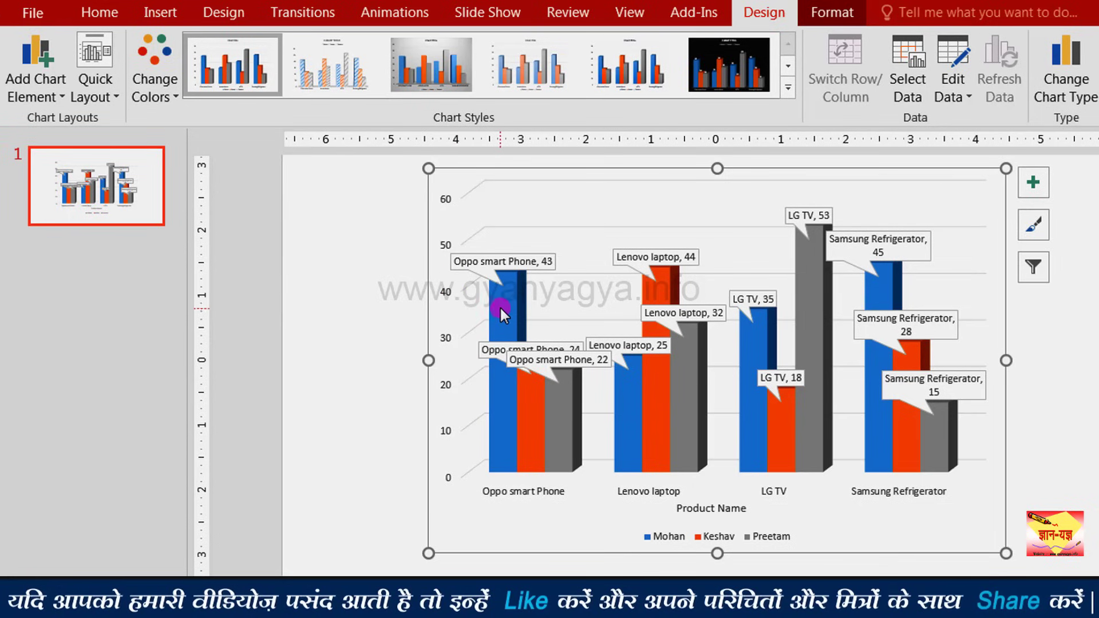
mouse_move(500, 303)
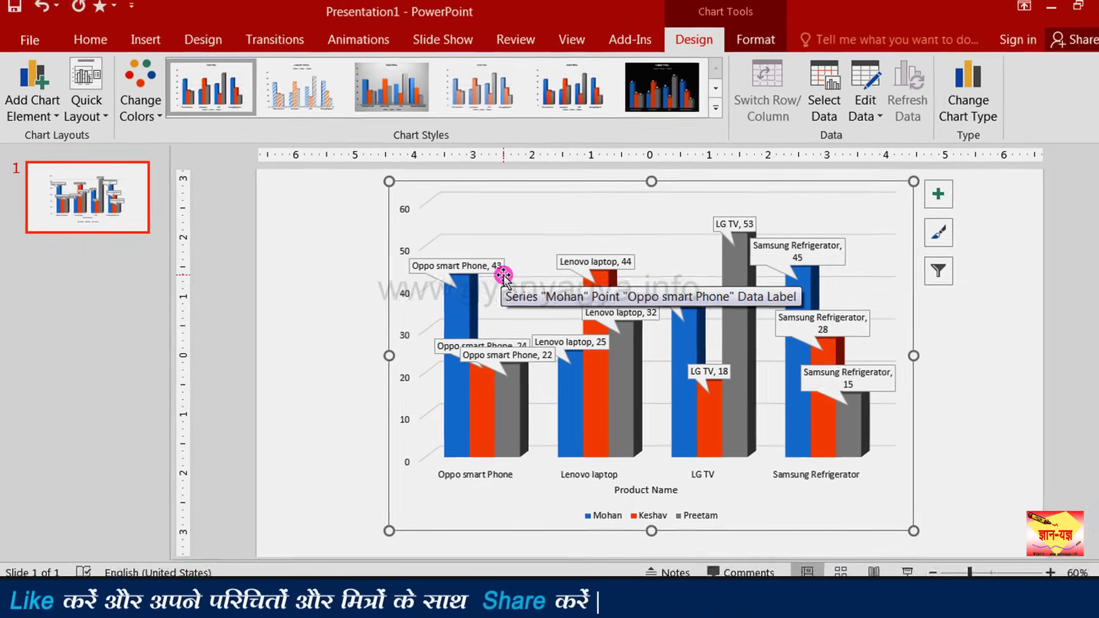
Remove the data callout labels from the chart by setting its data labels to None.
click(562, 409)
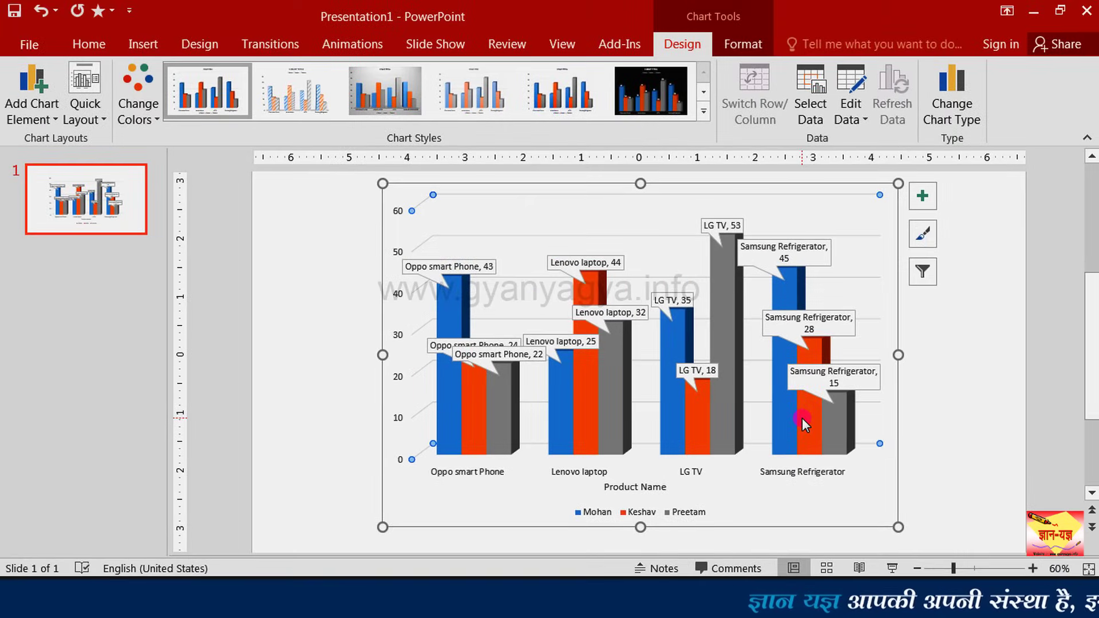
mouse_move(841, 395)
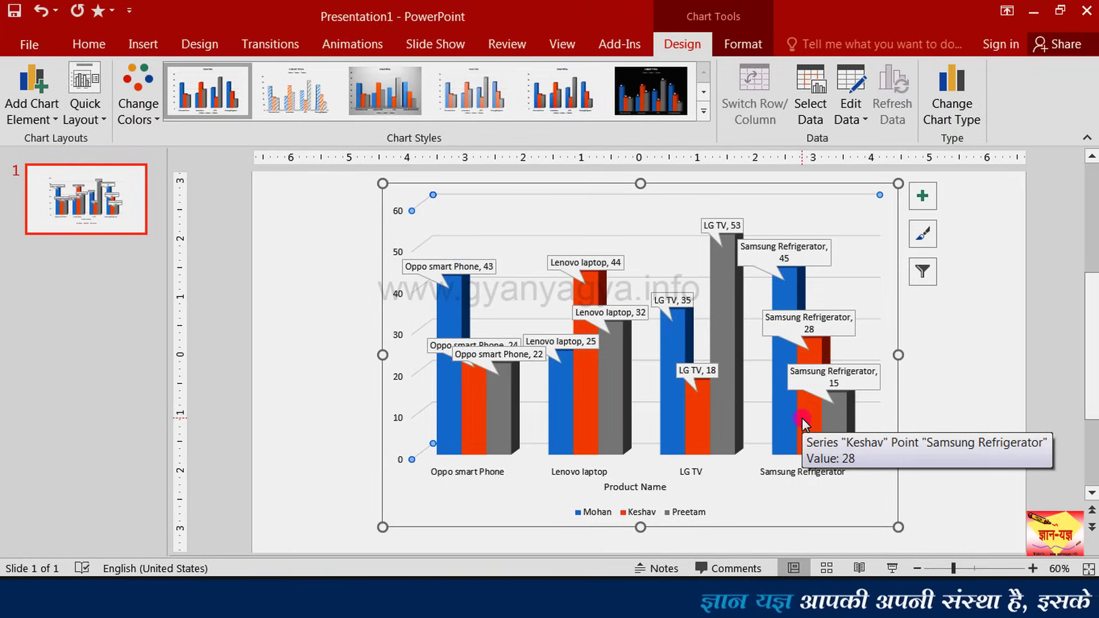
click(31, 111)
mouse_move(74, 217)
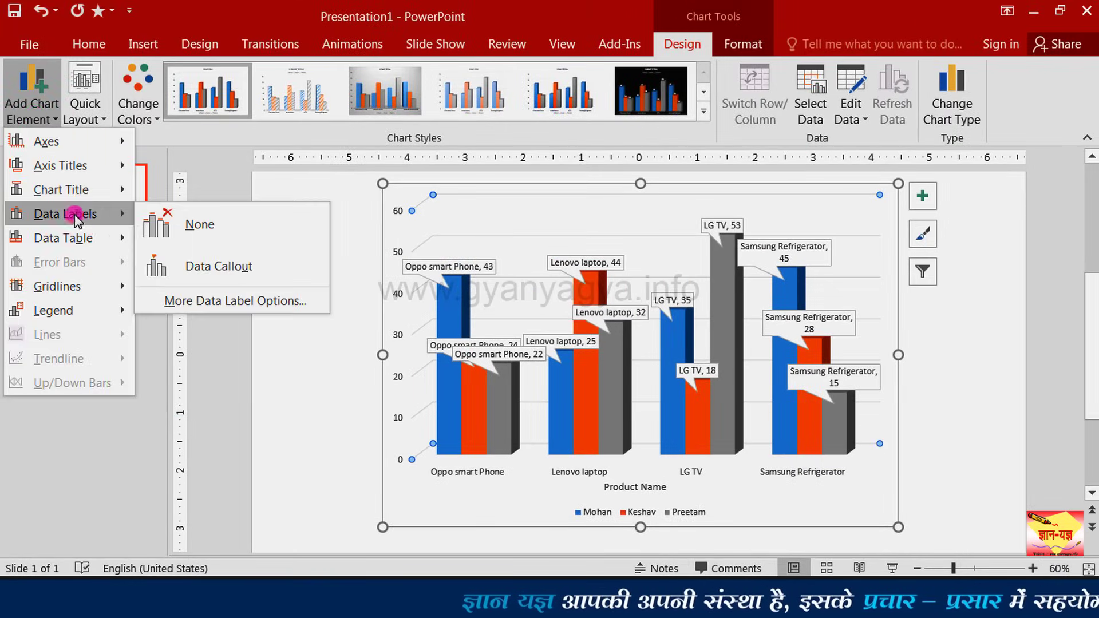
click(178, 226)
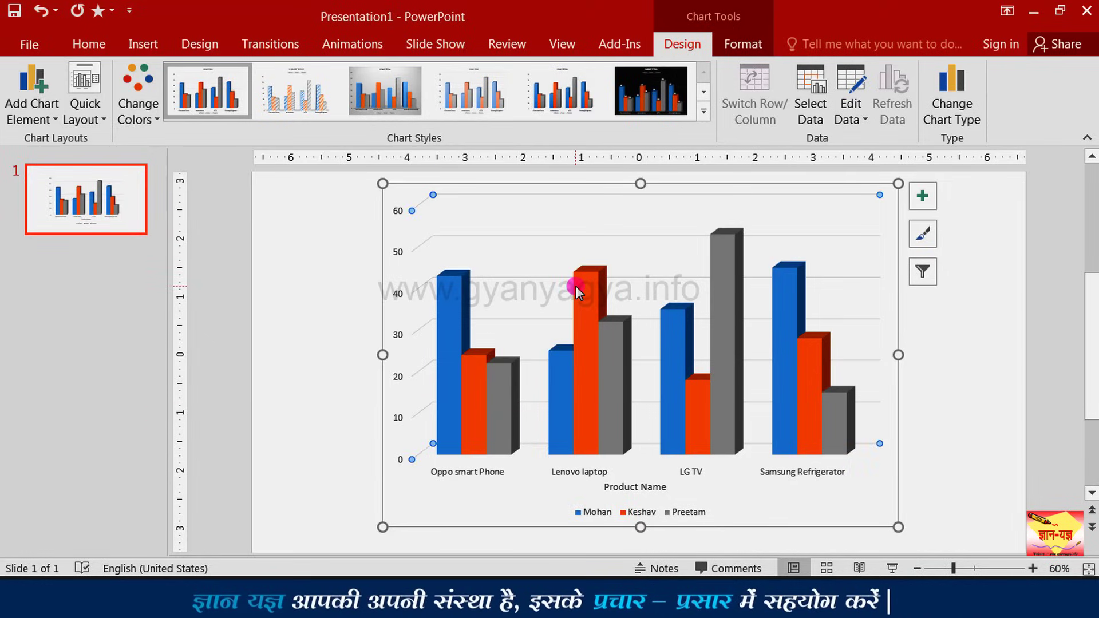
Preview the chart with a No Legend Keys data table and look over the gridline options without applying any.
click(32, 103)
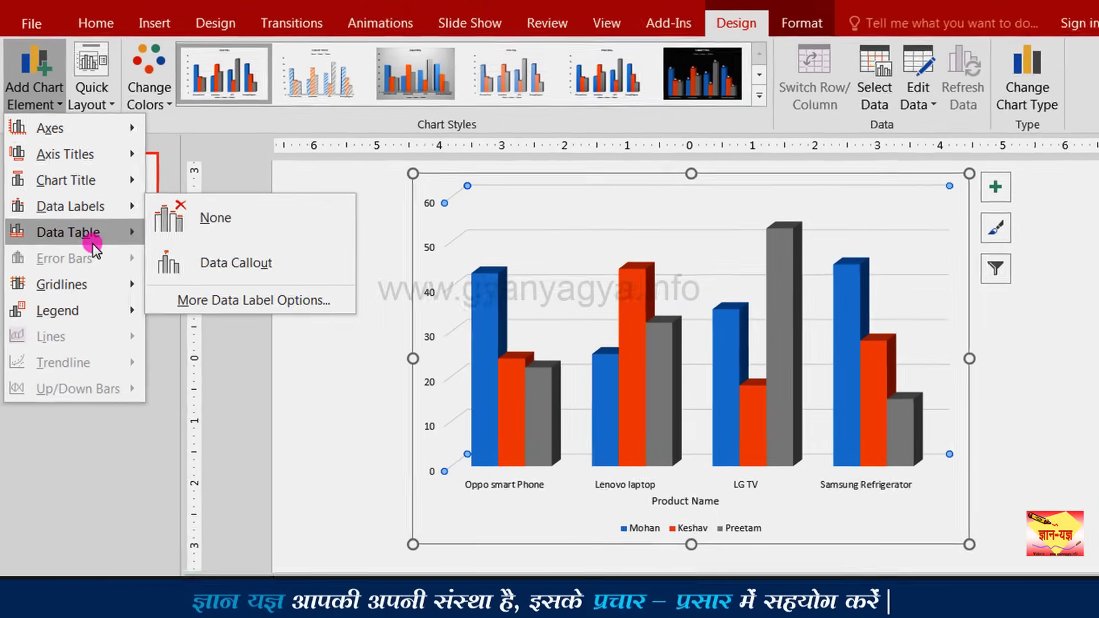
mouse_move(84, 243)
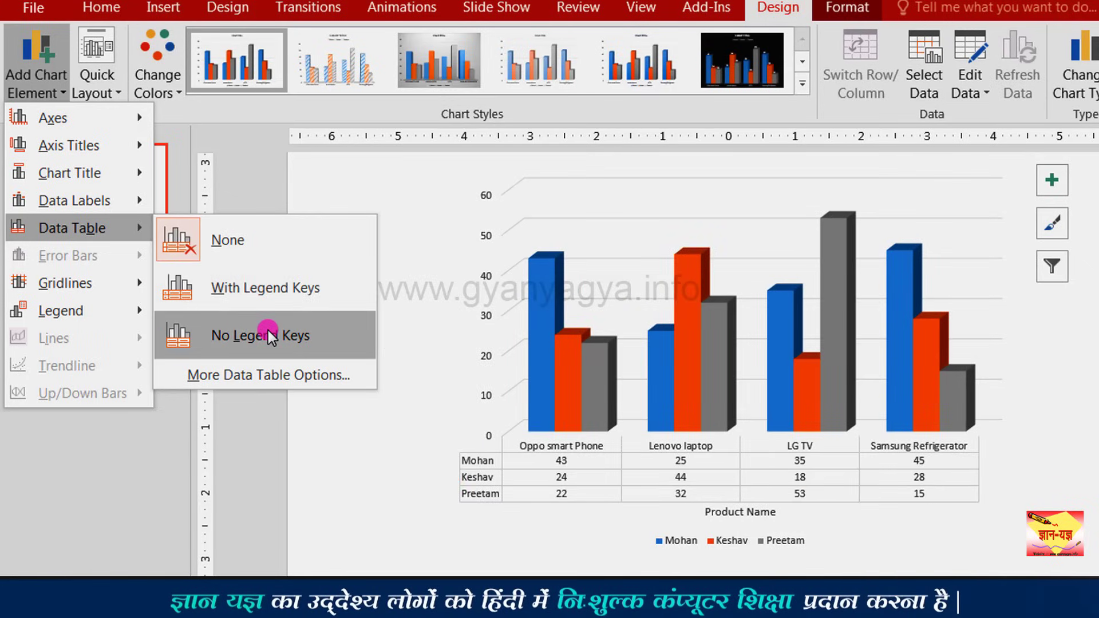
mouse_move(53, 280)
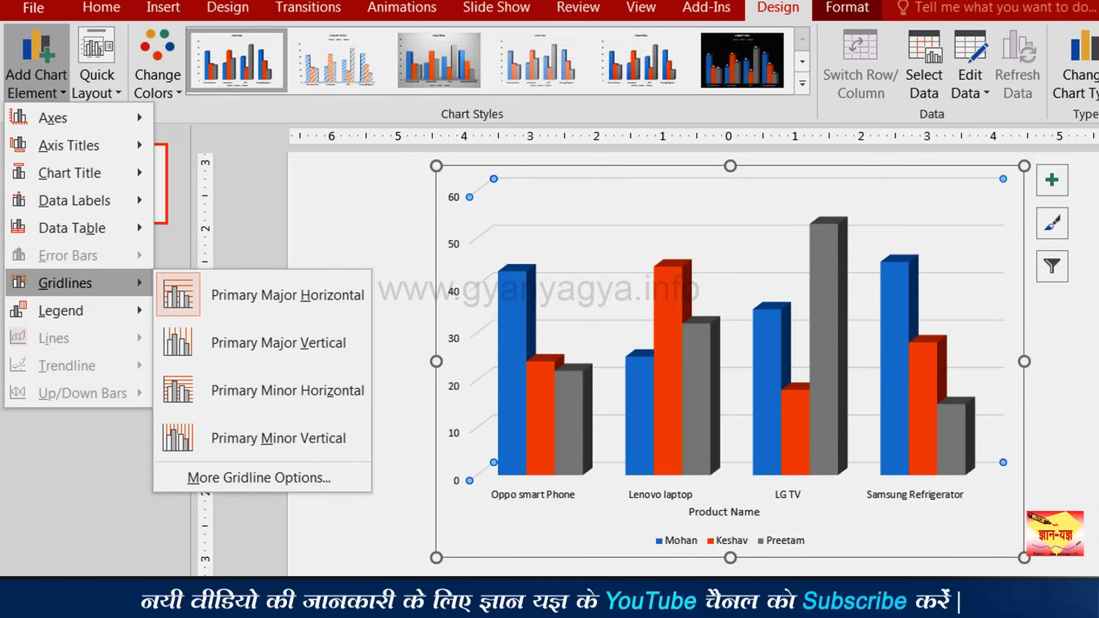
key(Escape)
Add Primary Major Vertical gridlines to the chart.
scroll(729, 362, up, 1)
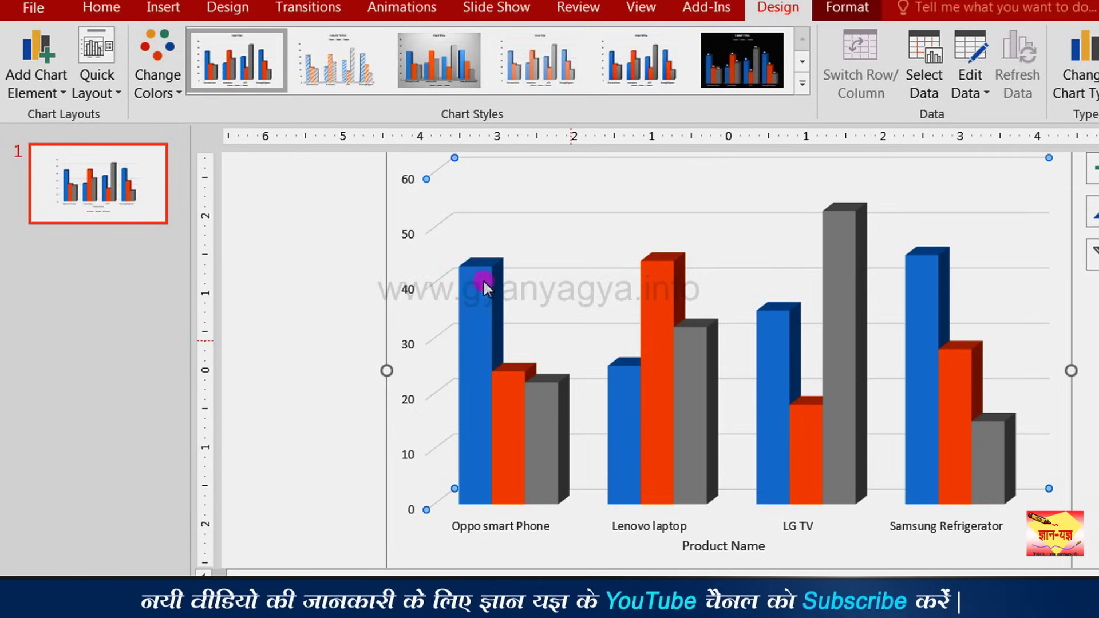
click(36, 74)
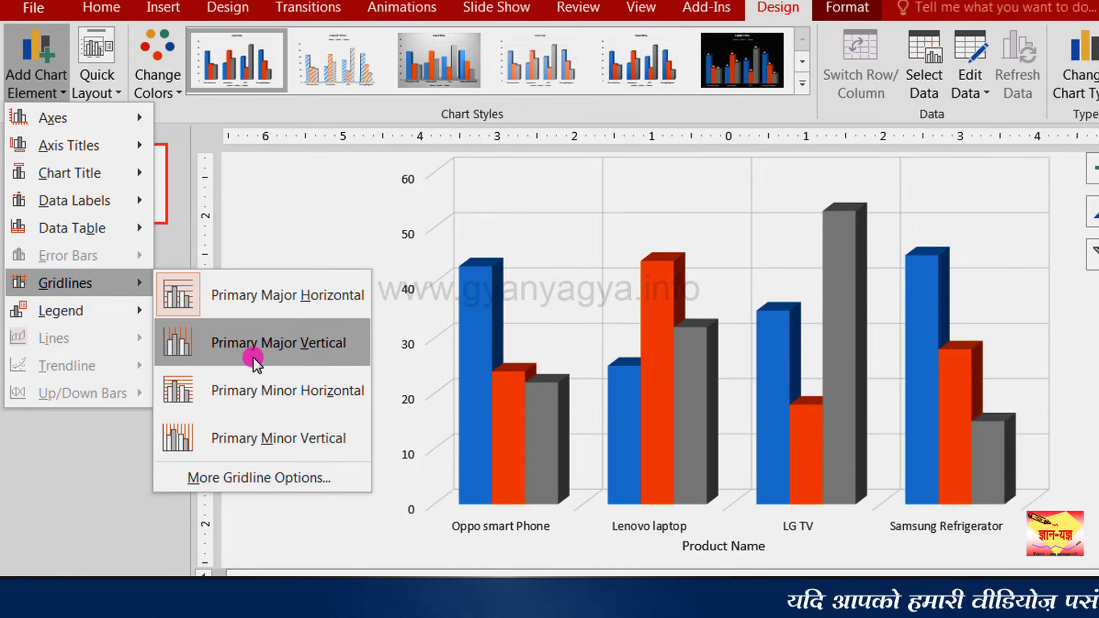
click(304, 353)
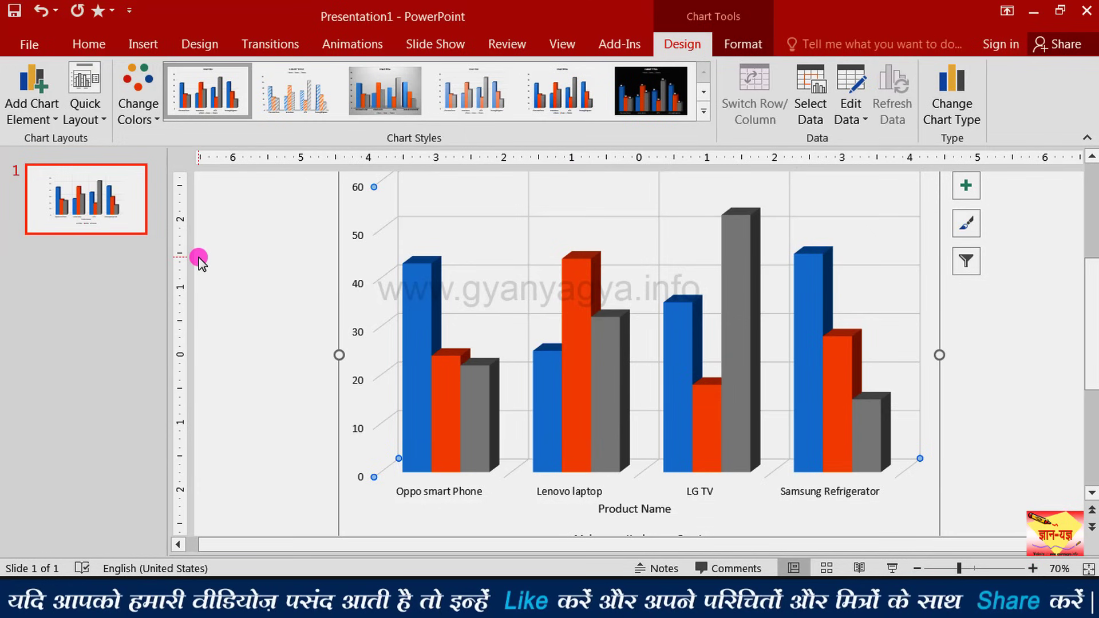
Turn off the Primary Major Vertical gridlines of the chart.
click(33, 94)
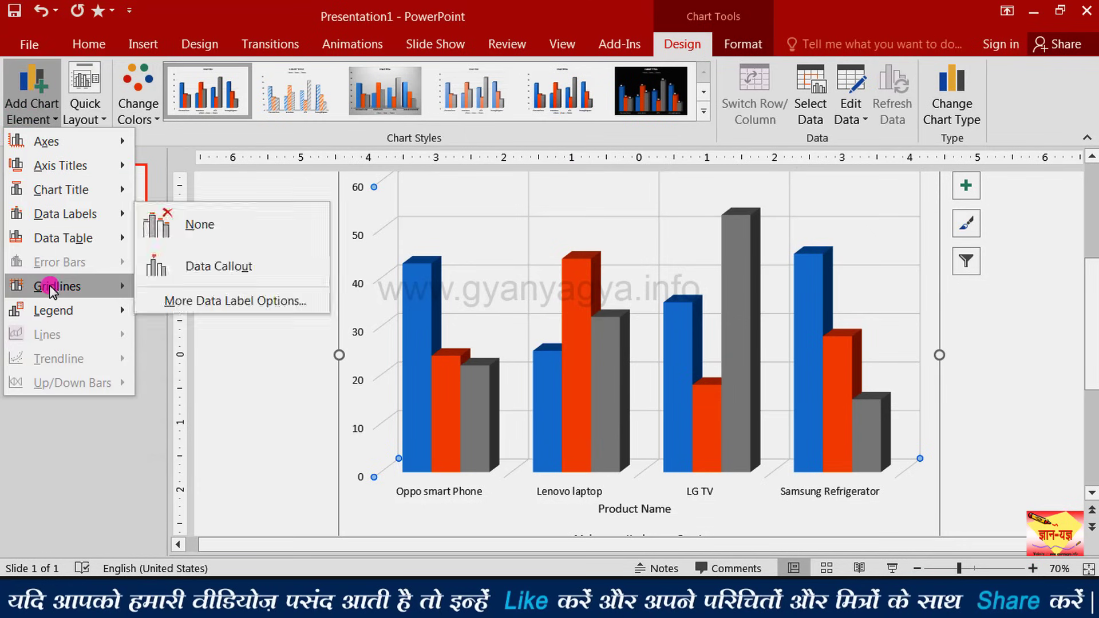
mouse_move(49, 285)
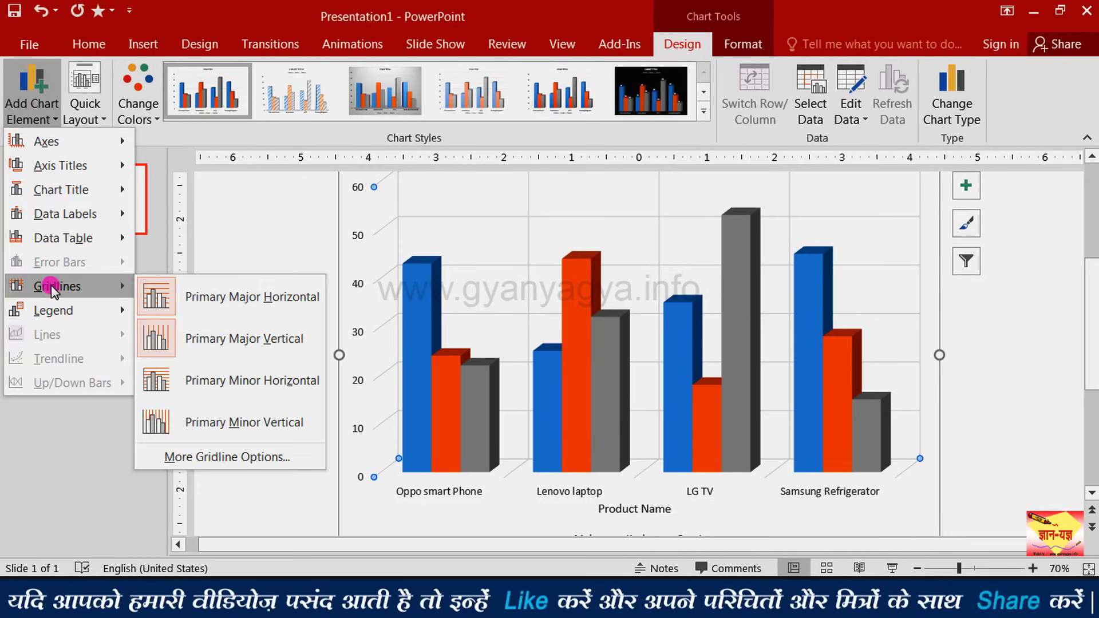
click(207, 341)
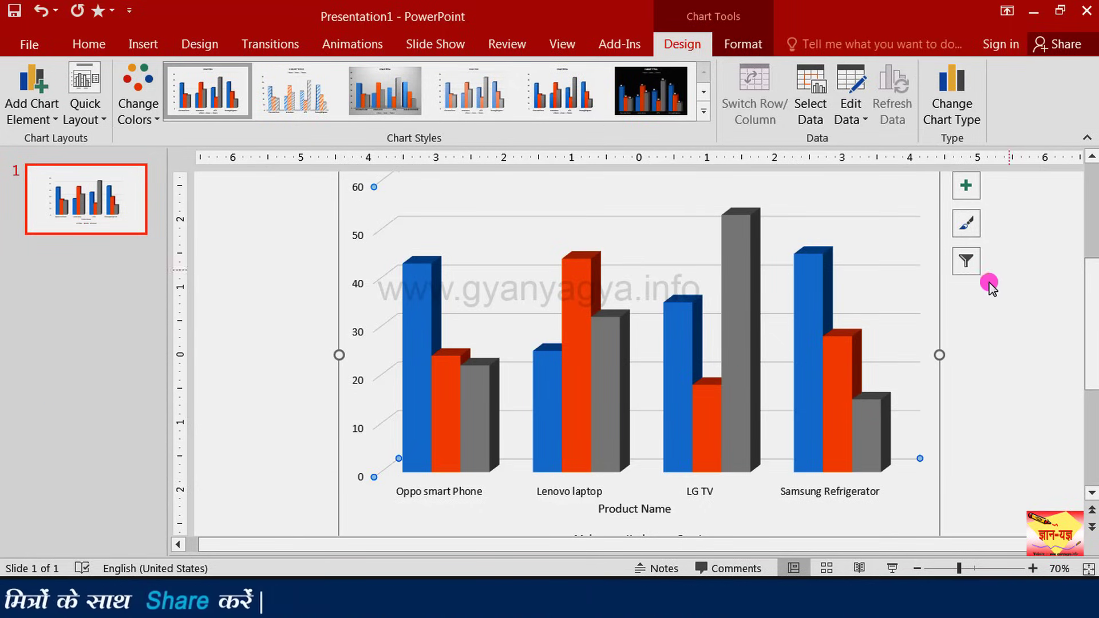
Place the legend at the top of the chart.
click(30, 118)
mouse_move(55, 313)
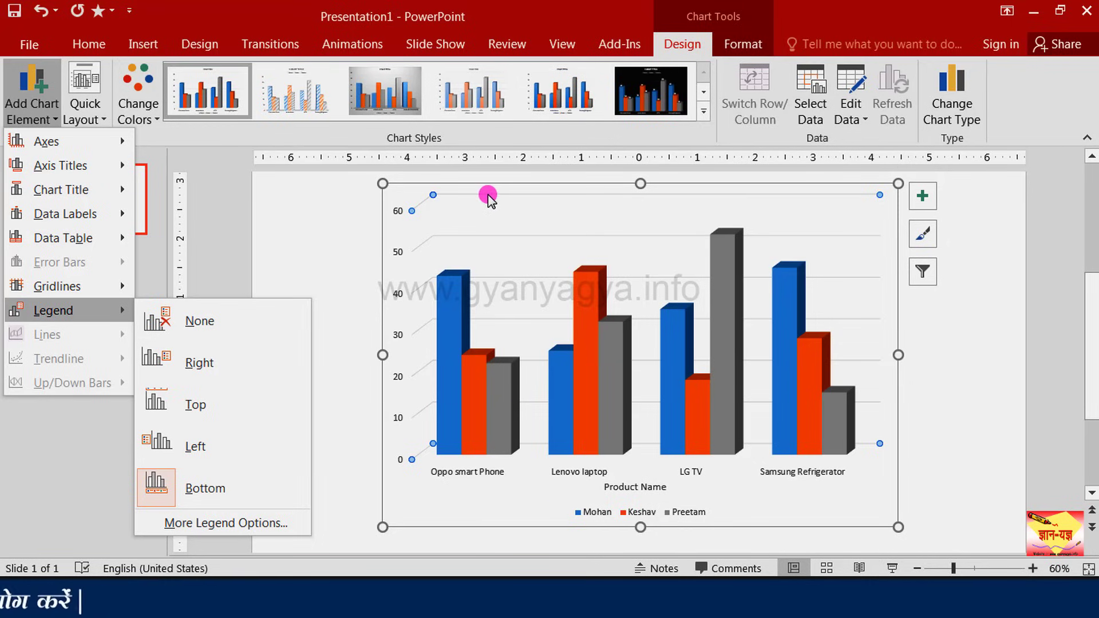
click(212, 400)
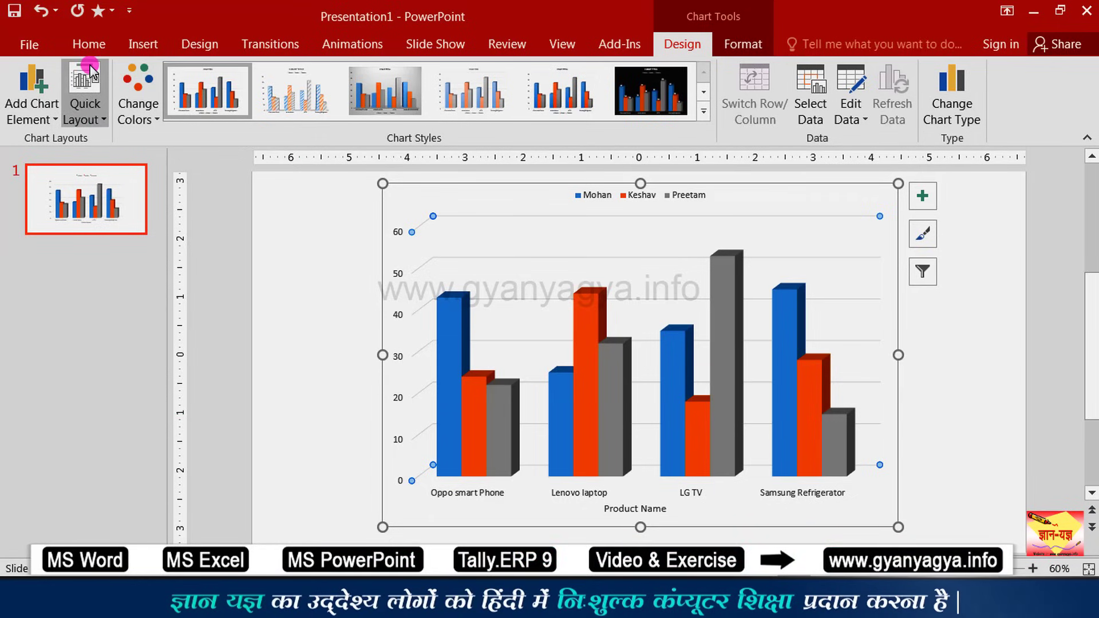
Apply the quick layout with both axis titles, minor horizontal gridlines and the legend on the chart's right side.
click(88, 110)
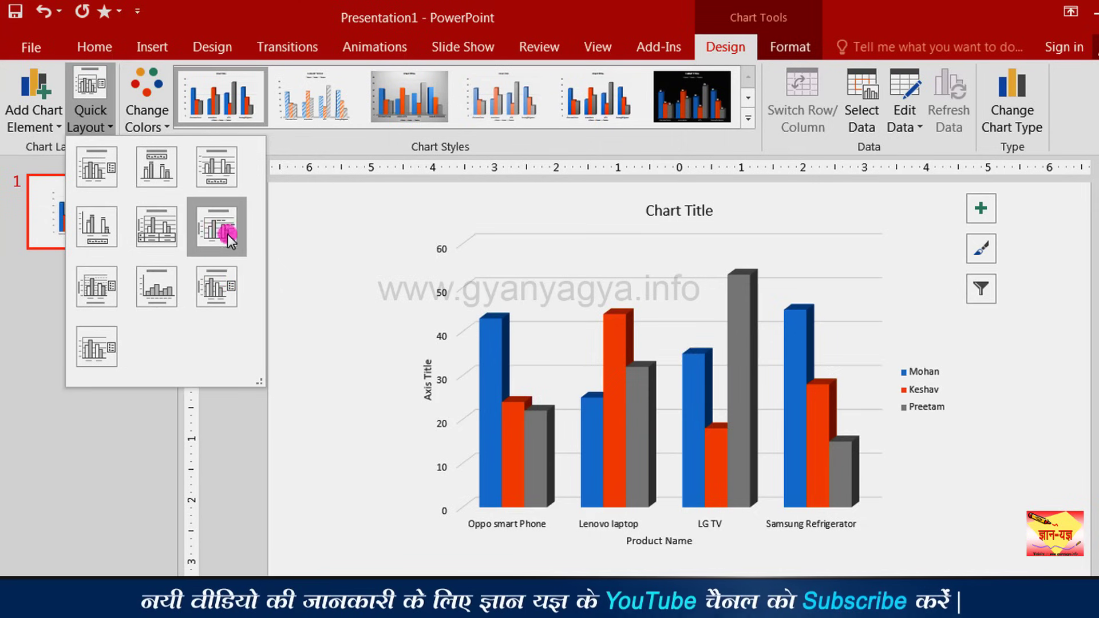
click(106, 283)
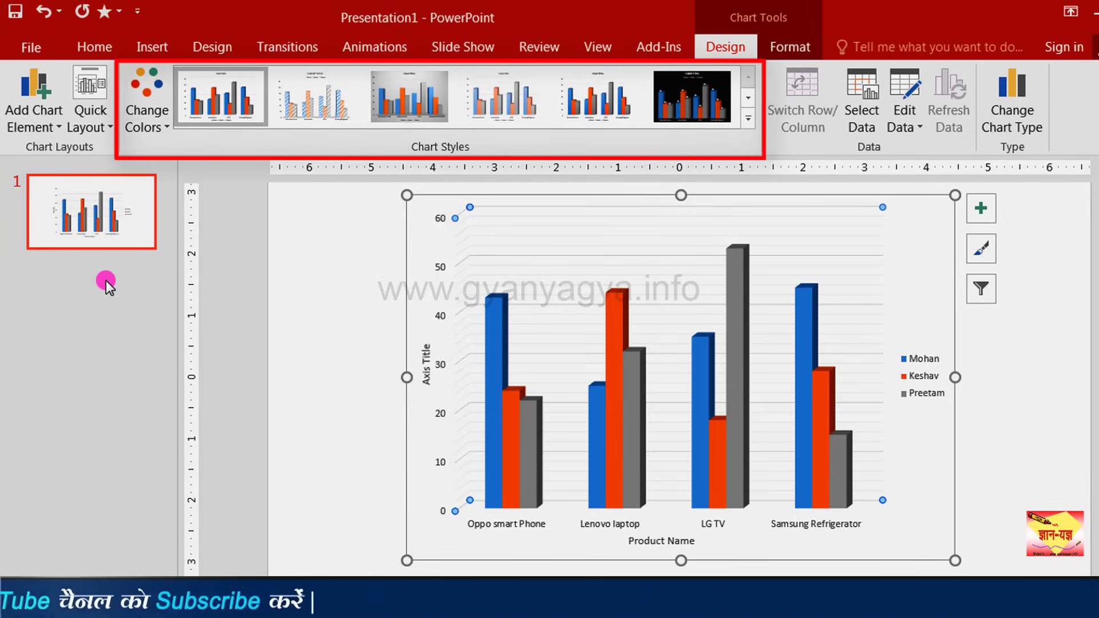
Recolour the chart with the Color 3 palette and apply the black-background chart style with gradient-free columns from the second row of styles.
click(145, 109)
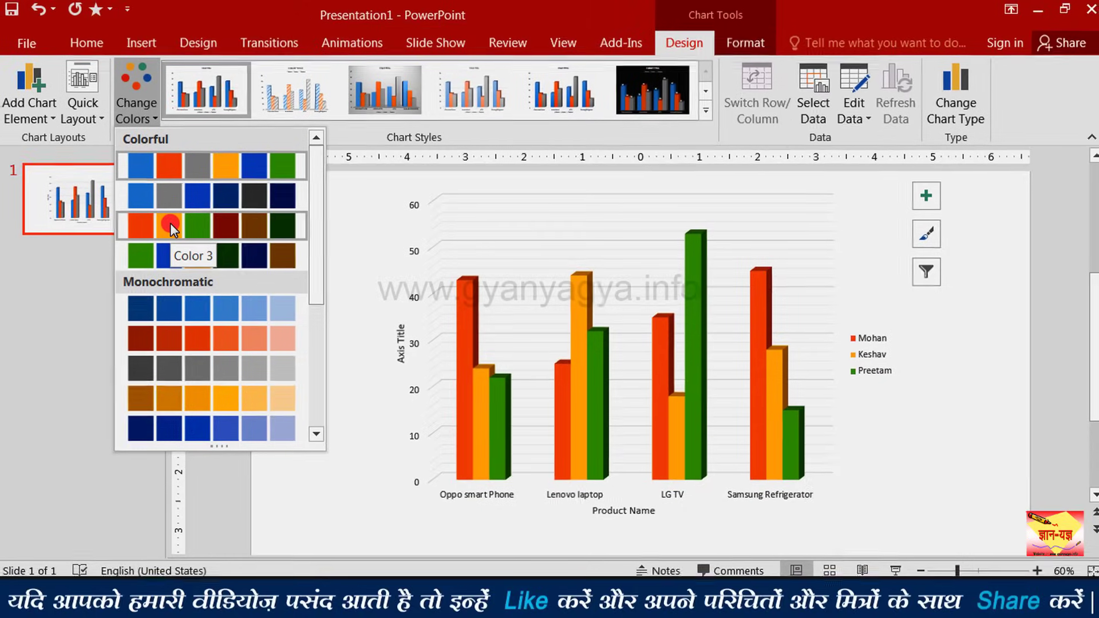
click(172, 222)
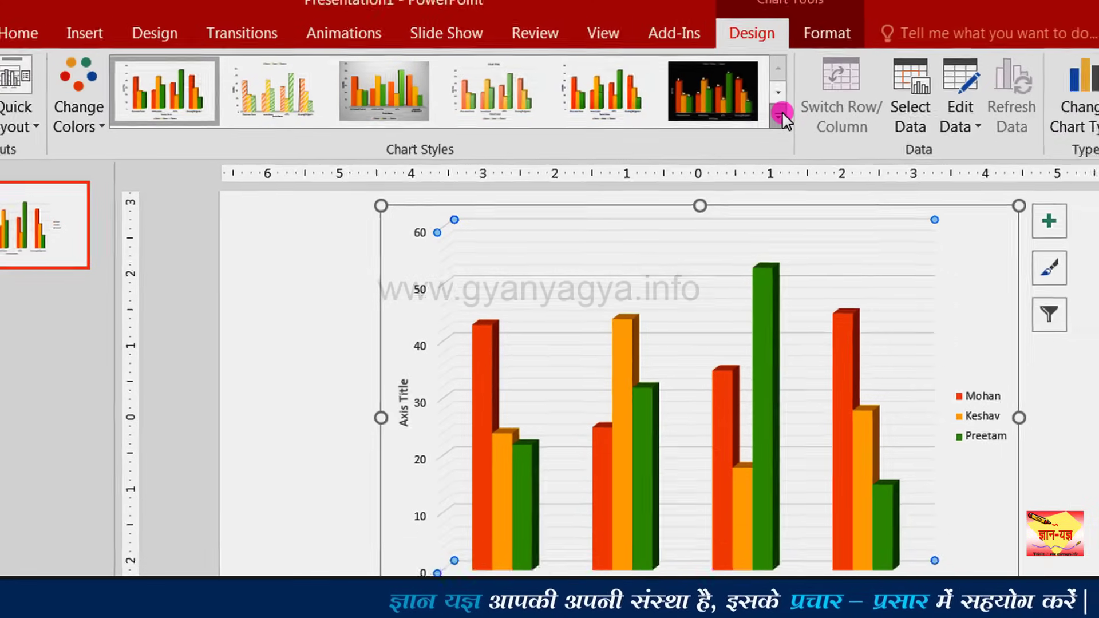
click(779, 115)
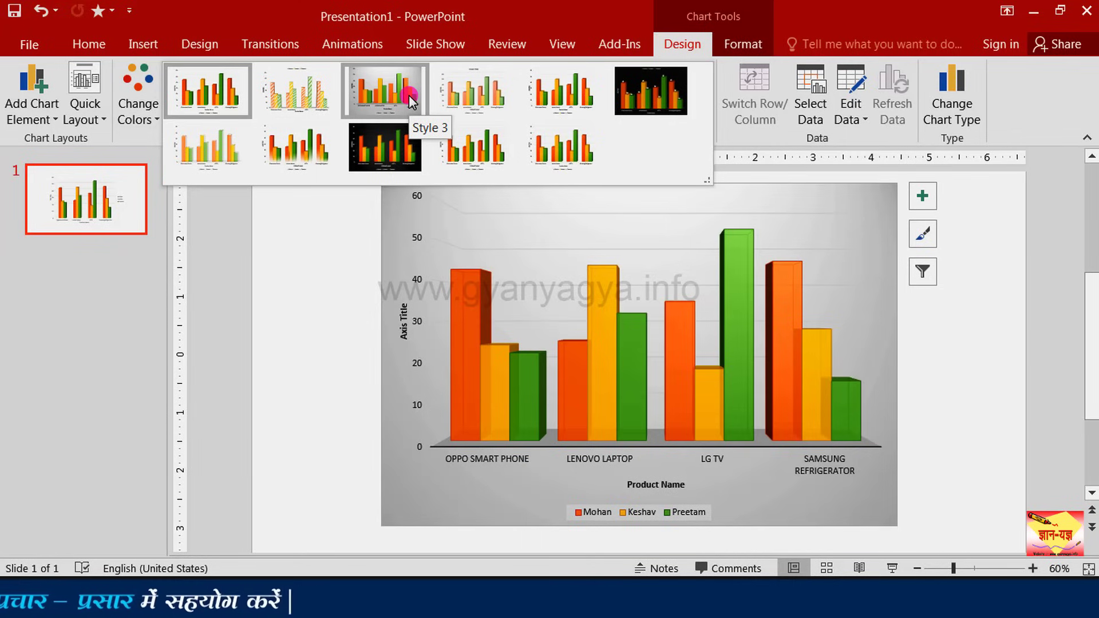
click(389, 147)
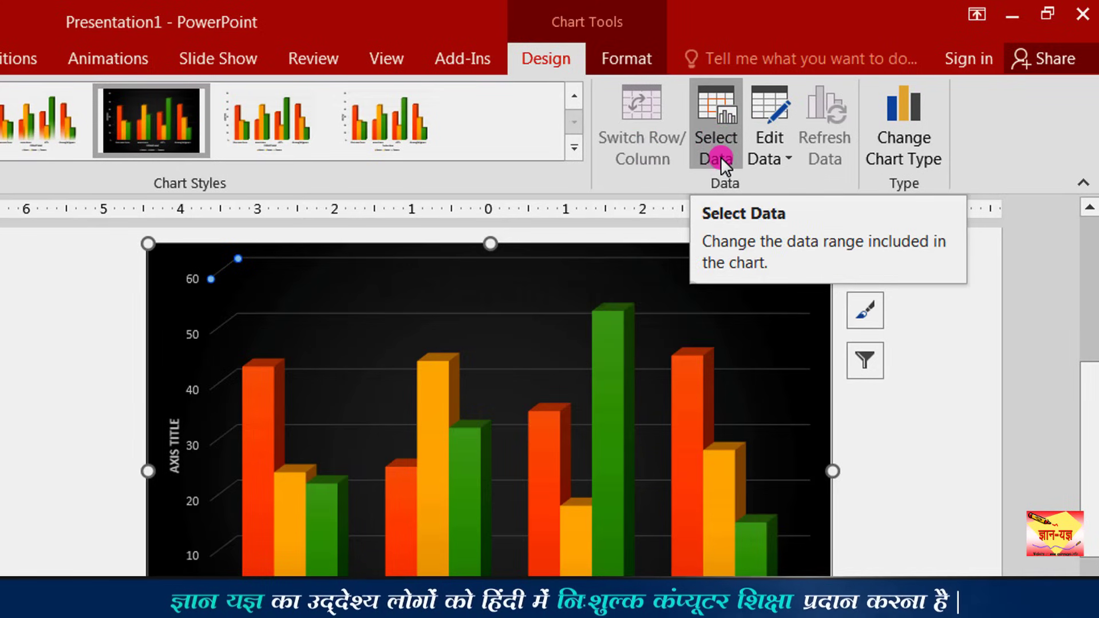
Open the chart's source data sheet, dismiss the Select Data Source dialog, and place the sheet window in reduced size beside the chart.
click(725, 119)
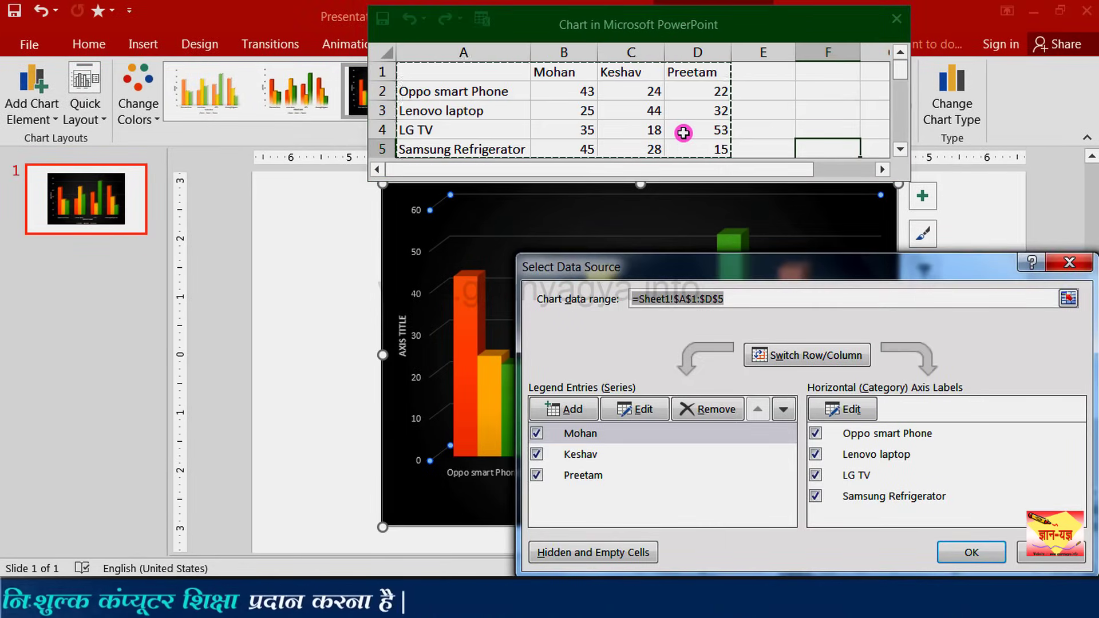
click(1070, 263)
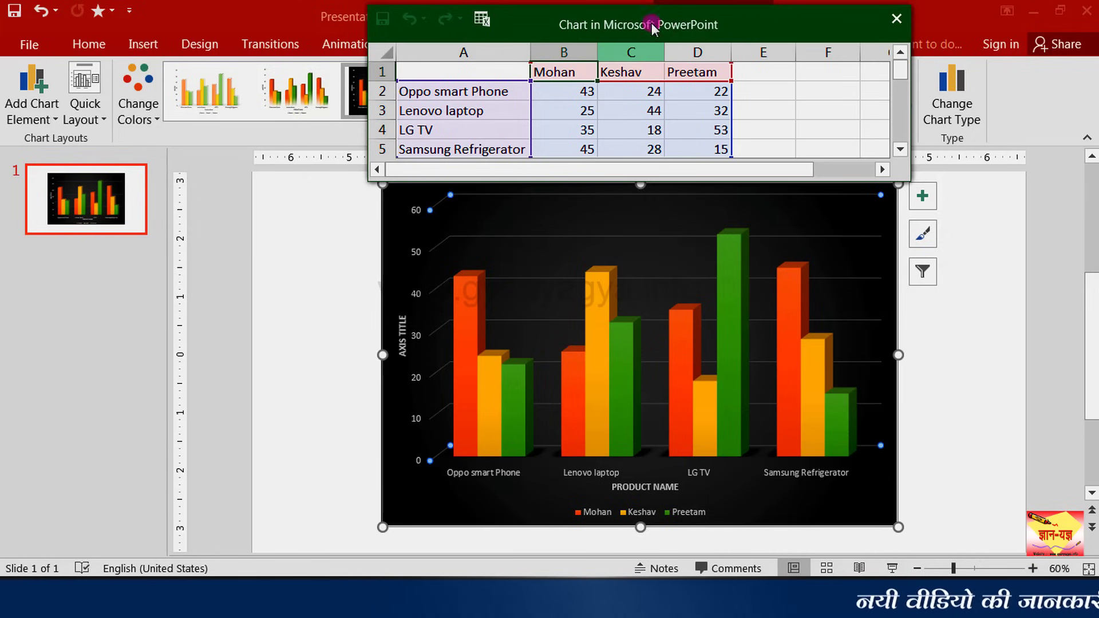
drag(652, 24, 318, 248)
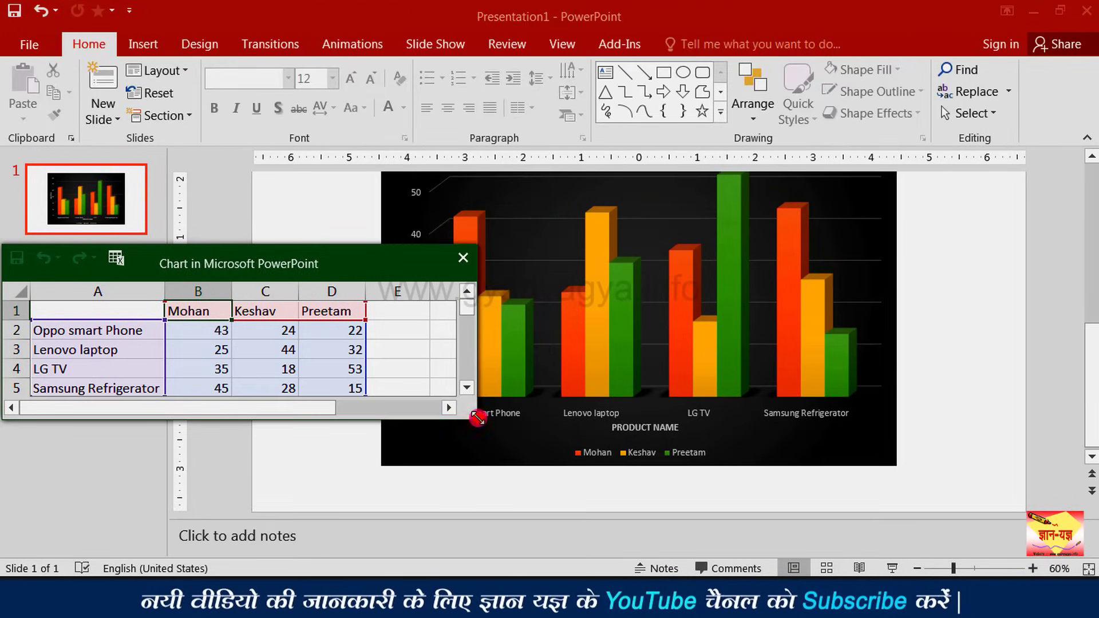
drag(477, 417, 383, 401)
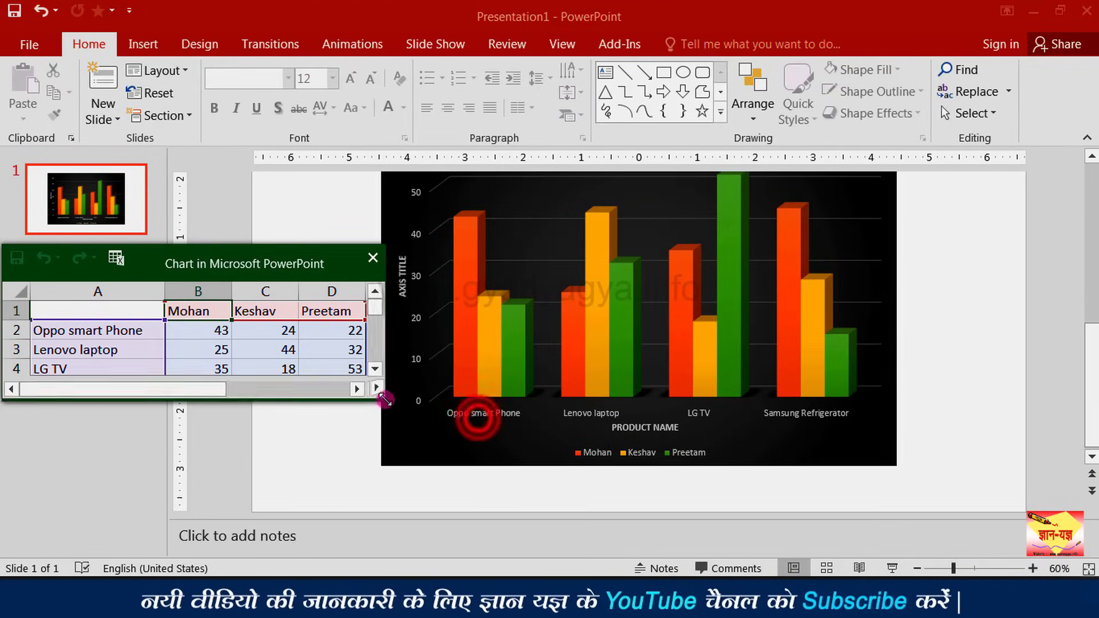
drag(322, 262, 312, 268)
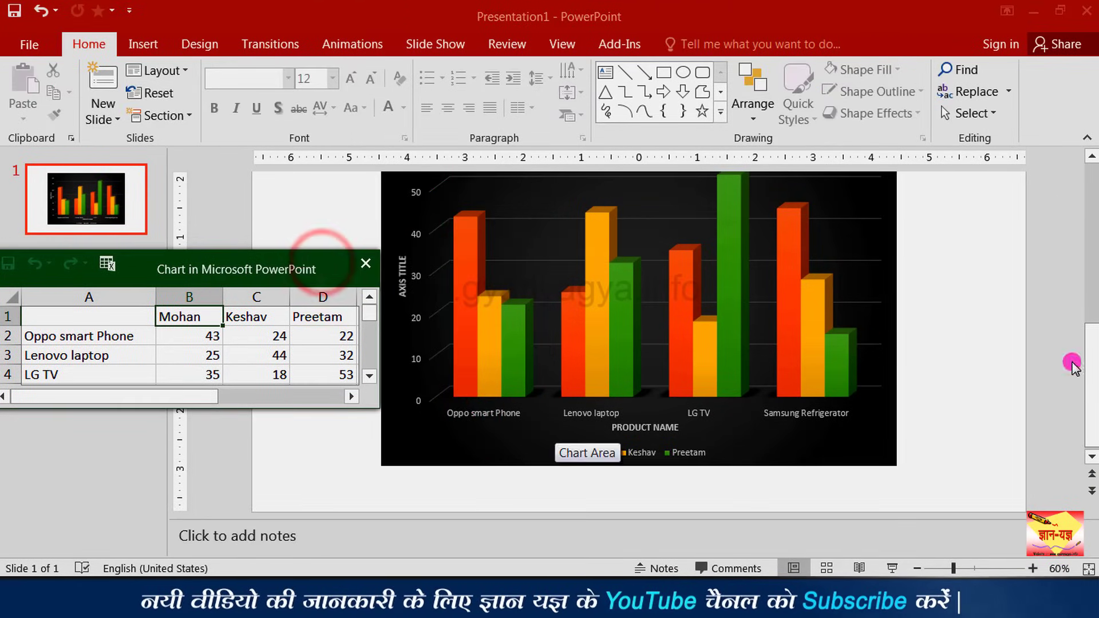
Switch the chart's rows and columns so the people become the categories and the products become the series.
click(1092, 301)
click(1090, 457)
click(1090, 457)
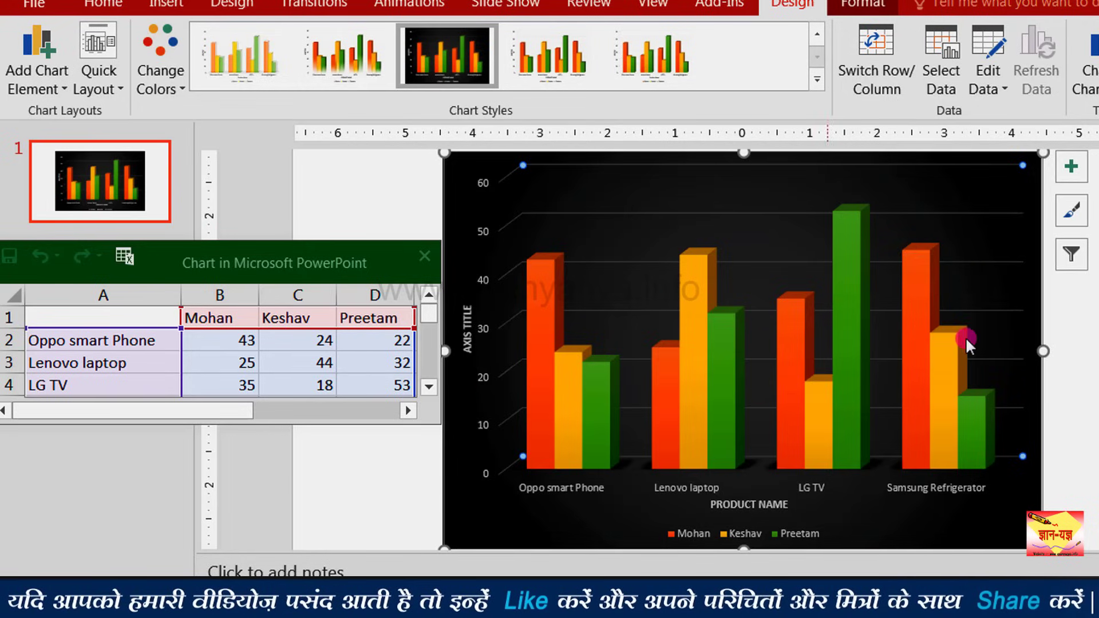
click(874, 64)
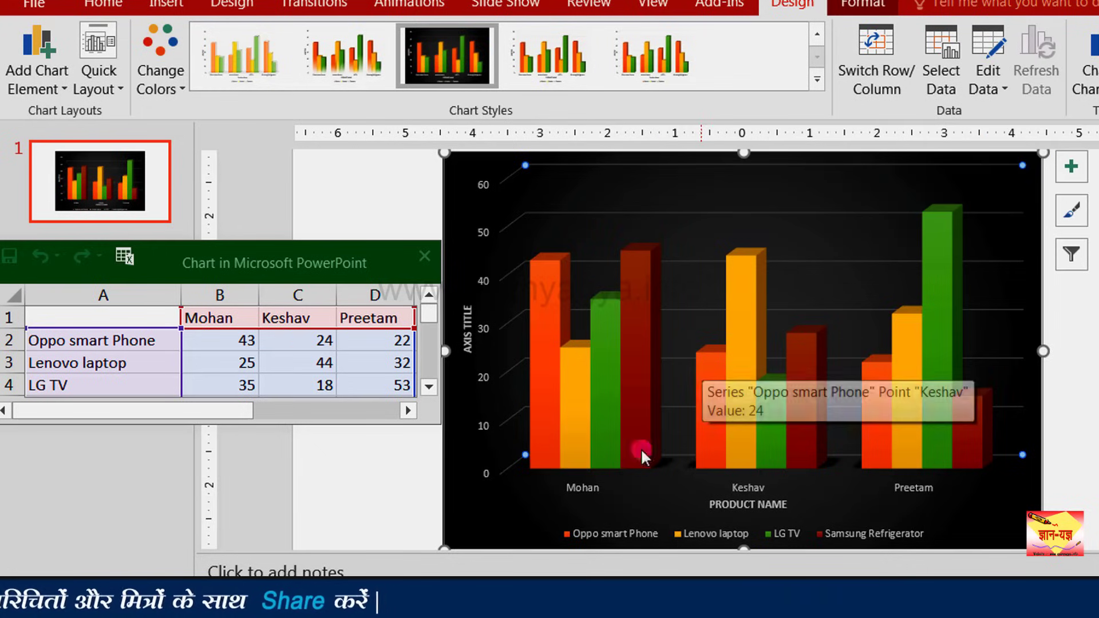
mouse_move(737, 460)
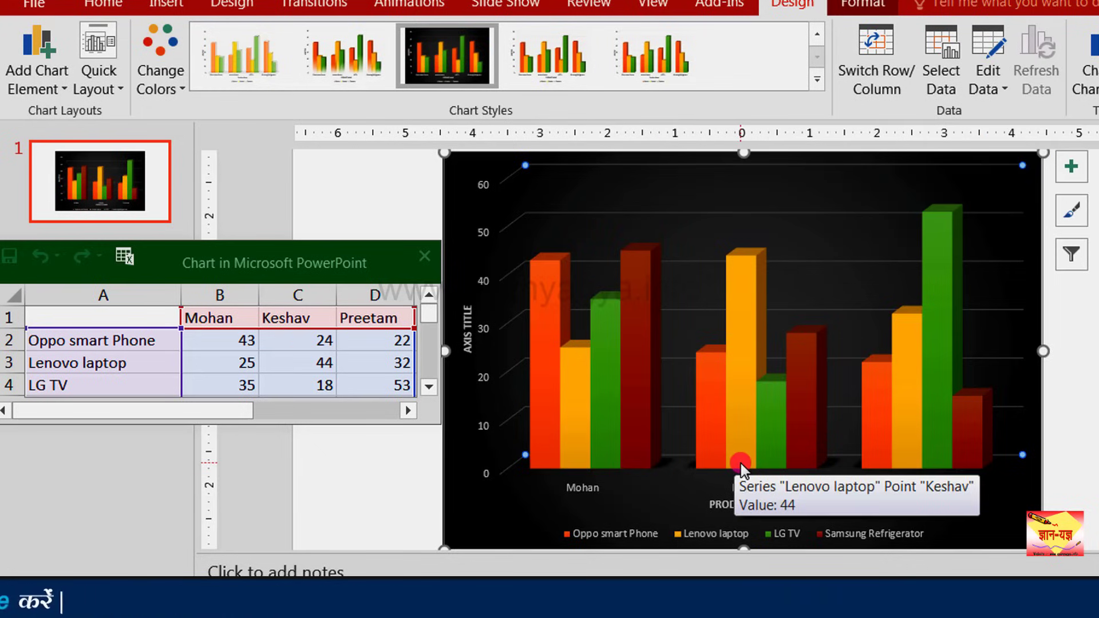
Swap the chart's rows and columns until the products are the categories and the people are the series, and close the data sheet.
mouse_move(538, 338)
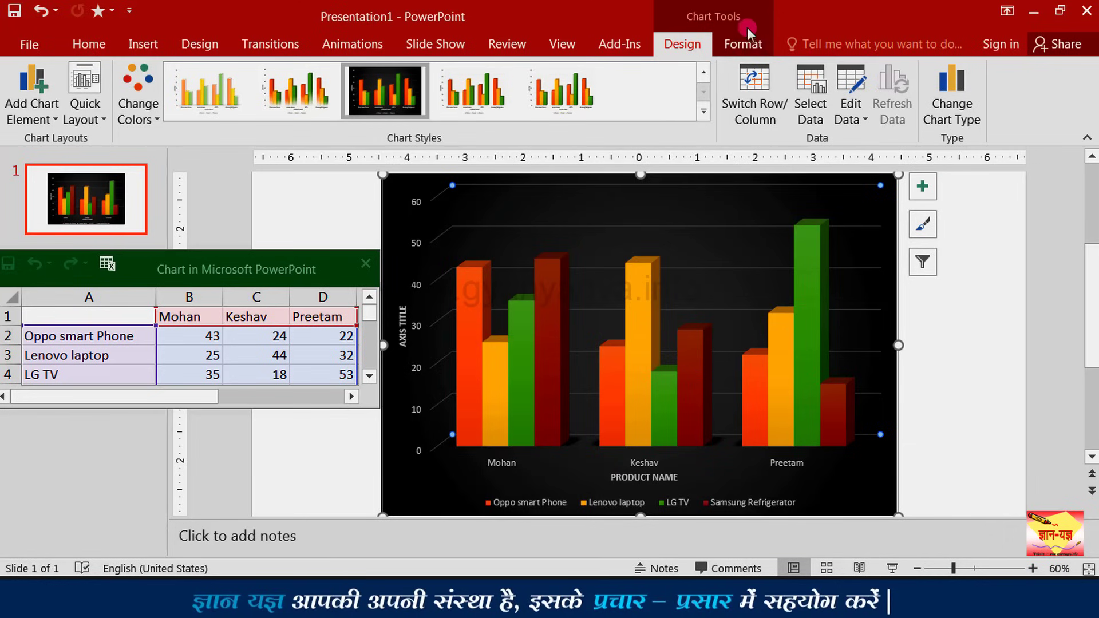
click(750, 84)
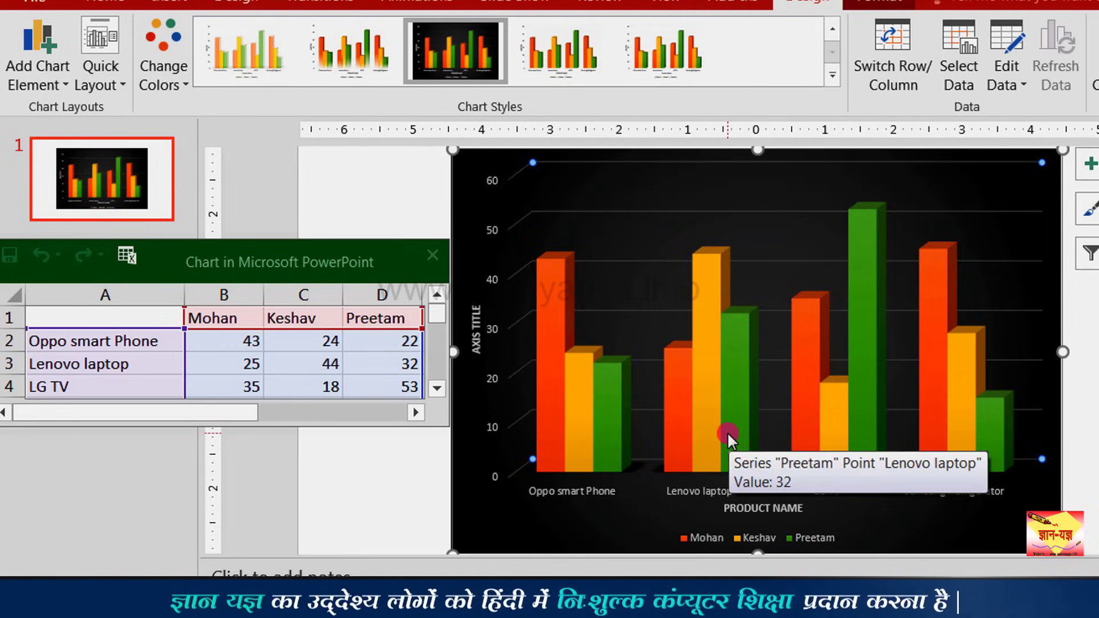
click(882, 58)
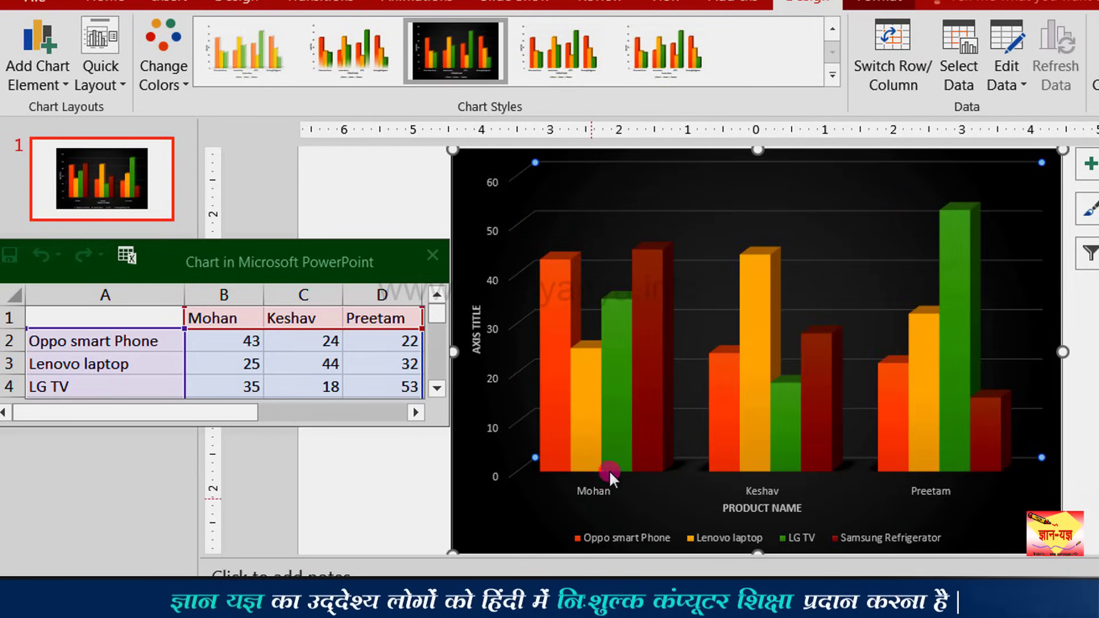
mouse_move(645, 452)
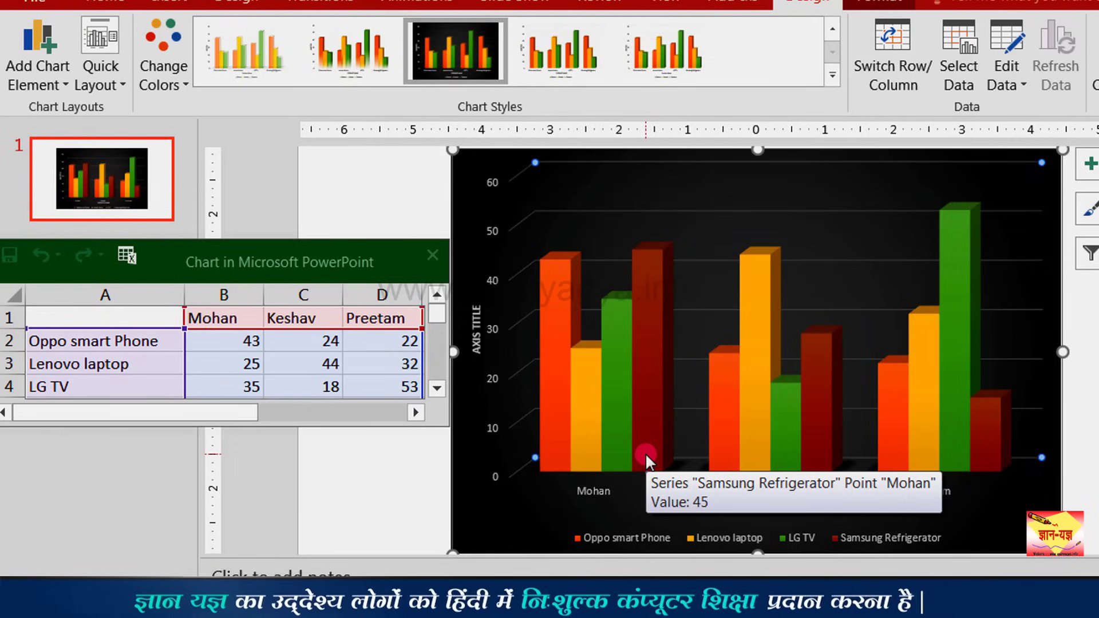
click(894, 46)
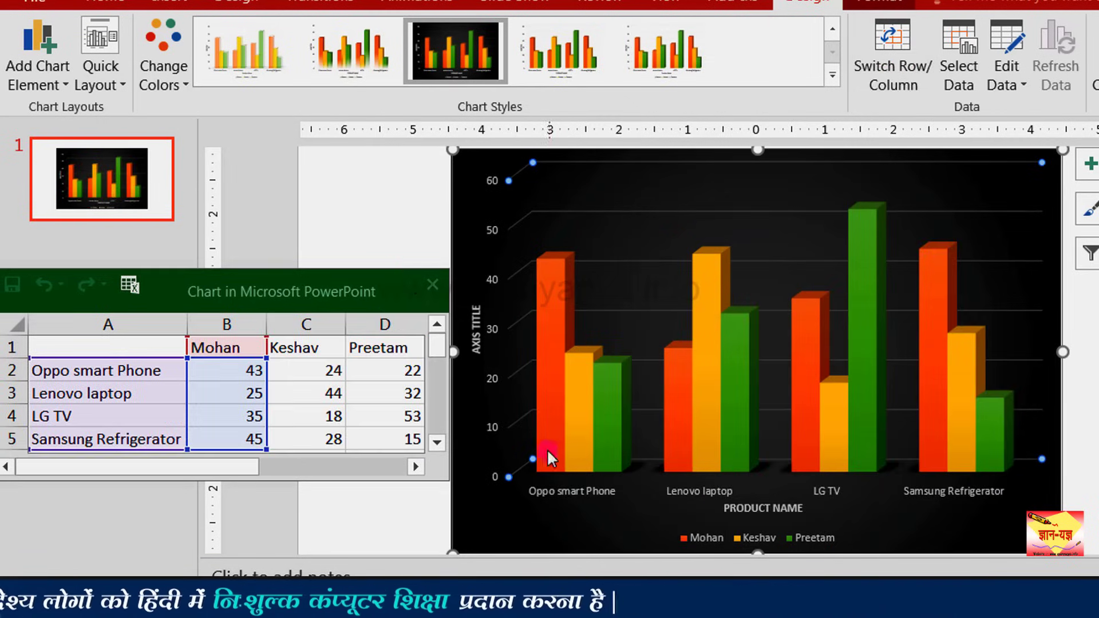
click(434, 284)
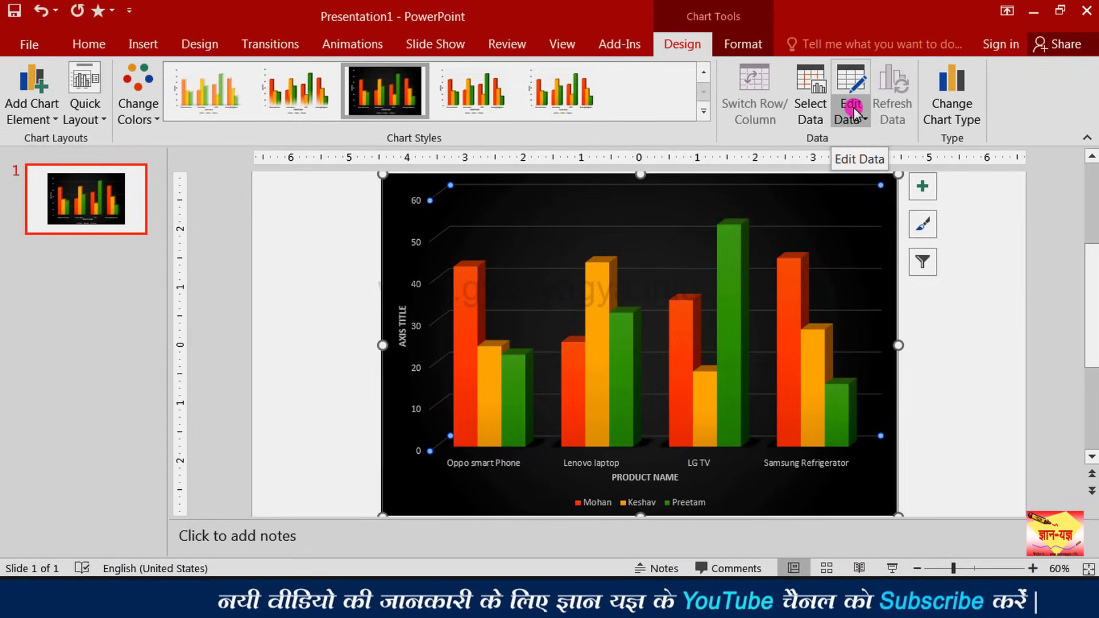
Reopen the chart's data sheet, enlarge its window, and extend the chart data range by one column and one row to cell E6.
click(854, 111)
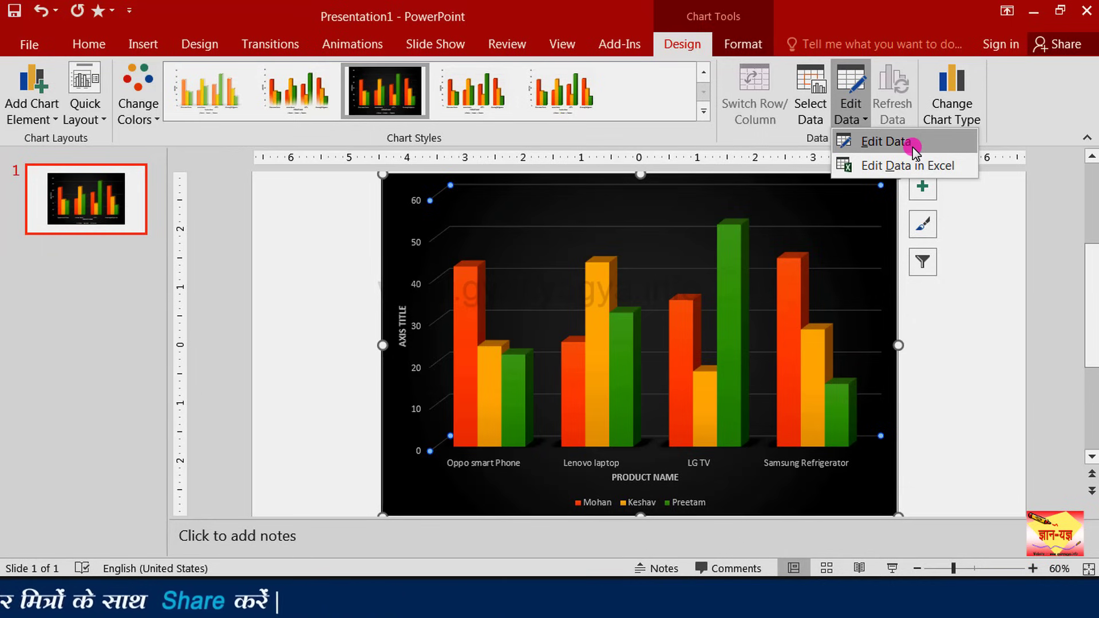
click(912, 148)
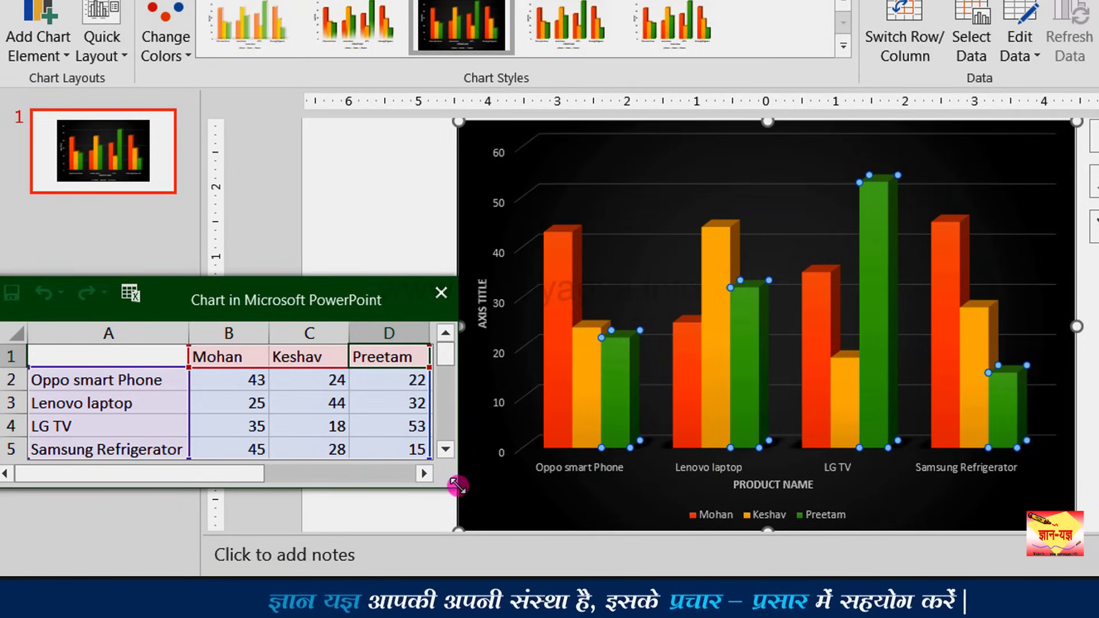
drag(457, 486, 500, 525)
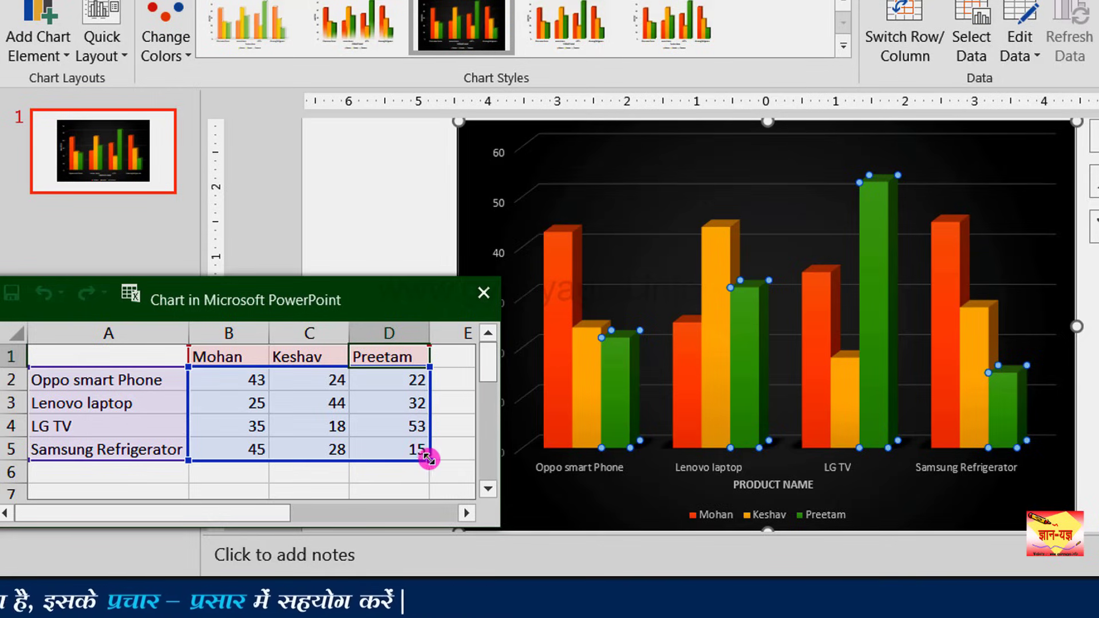
drag(450, 460, 98, 478)
drag(448, 513, 309, 513)
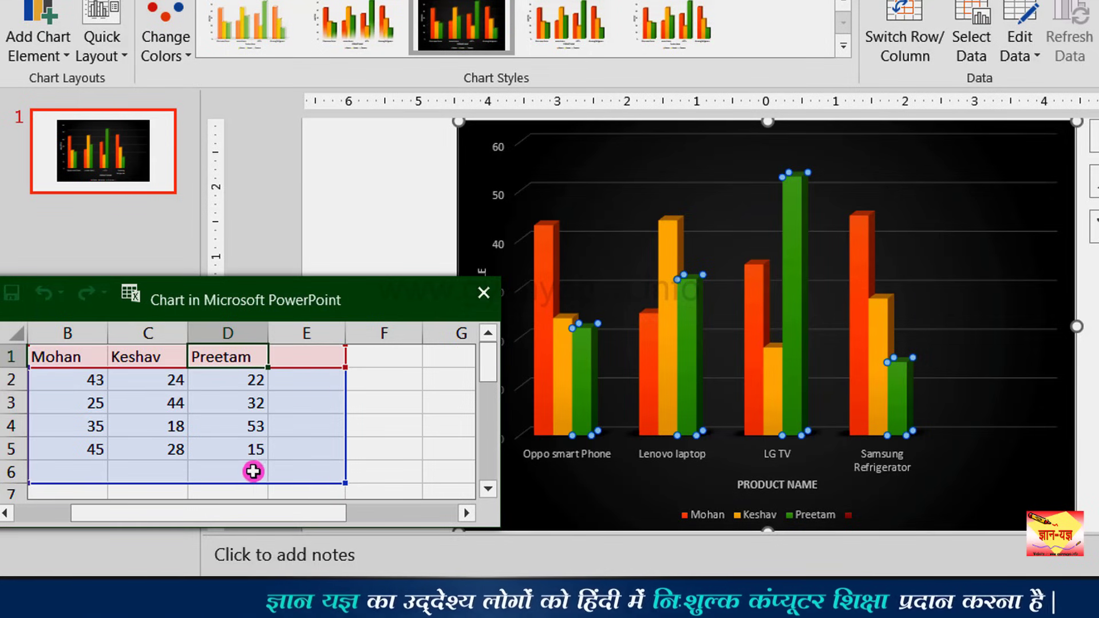
Enter a fourth person's name as the new series heading in cell E1.
click(309, 360)
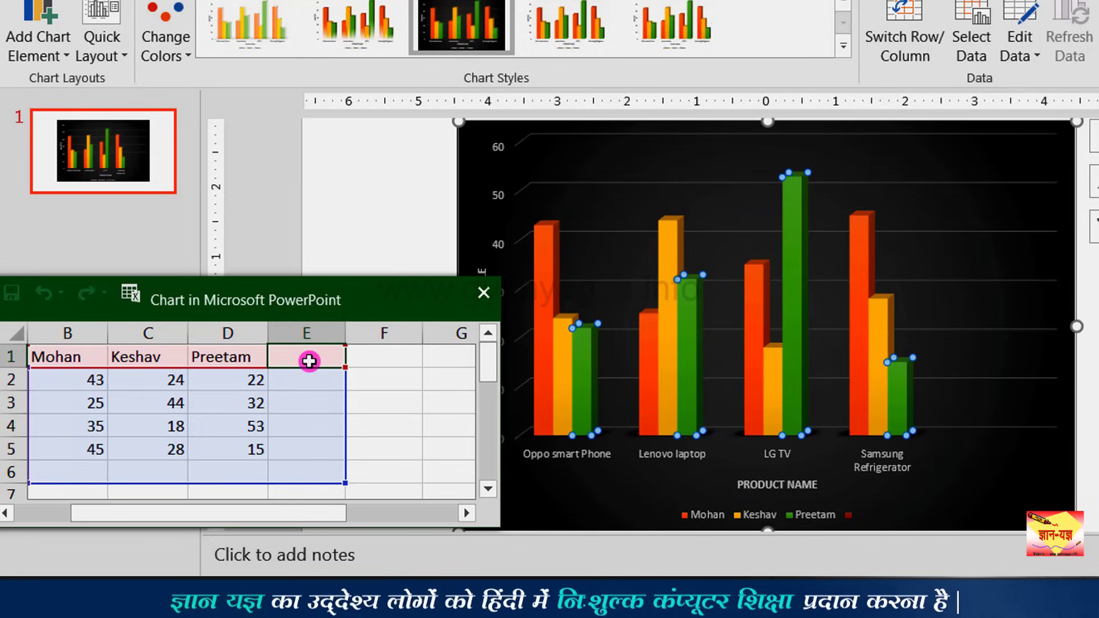
text(Shy)
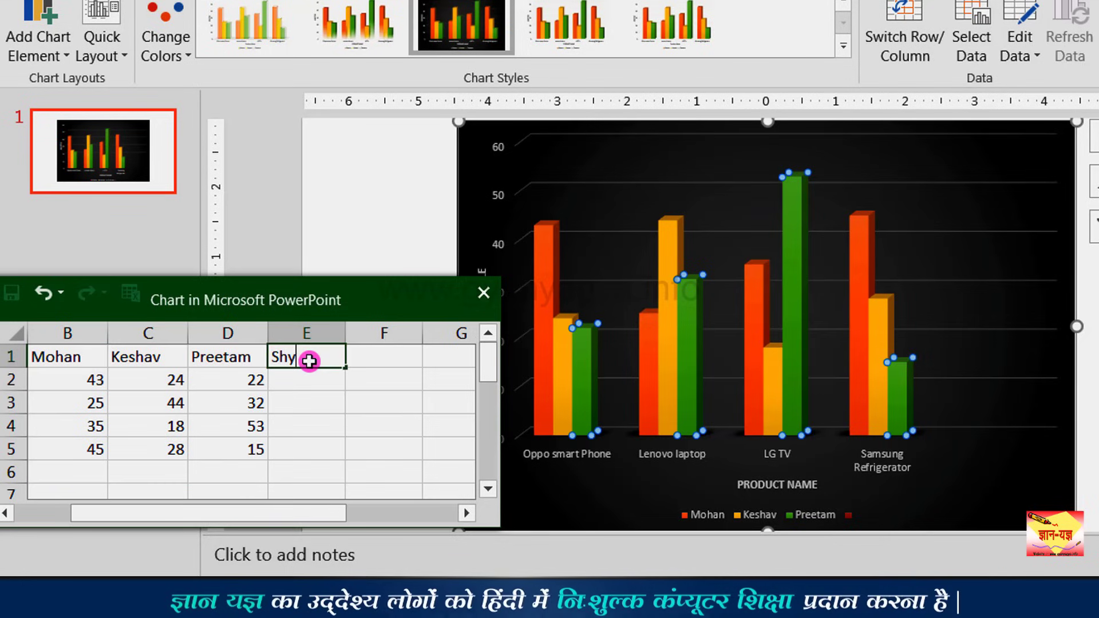
text(am)
key(Return)
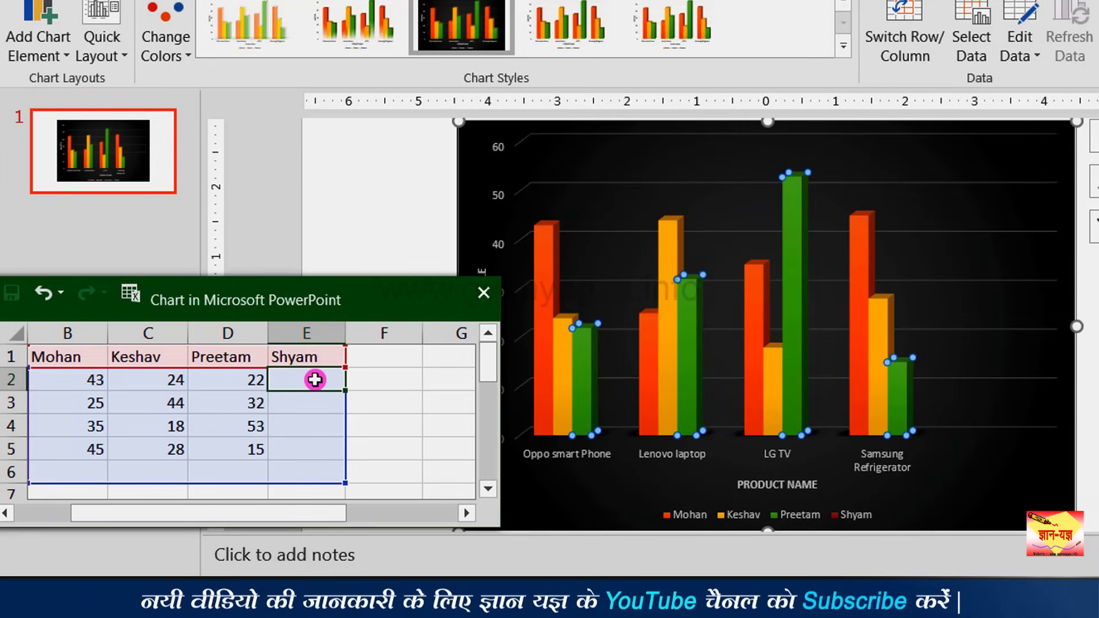
Fill the new series in cells E2 to E5 with the values 31, 43, 51 and 10.
text(31)
key(Return)
text(43)
key(Return)
text(51)
key(Return)
text(1)
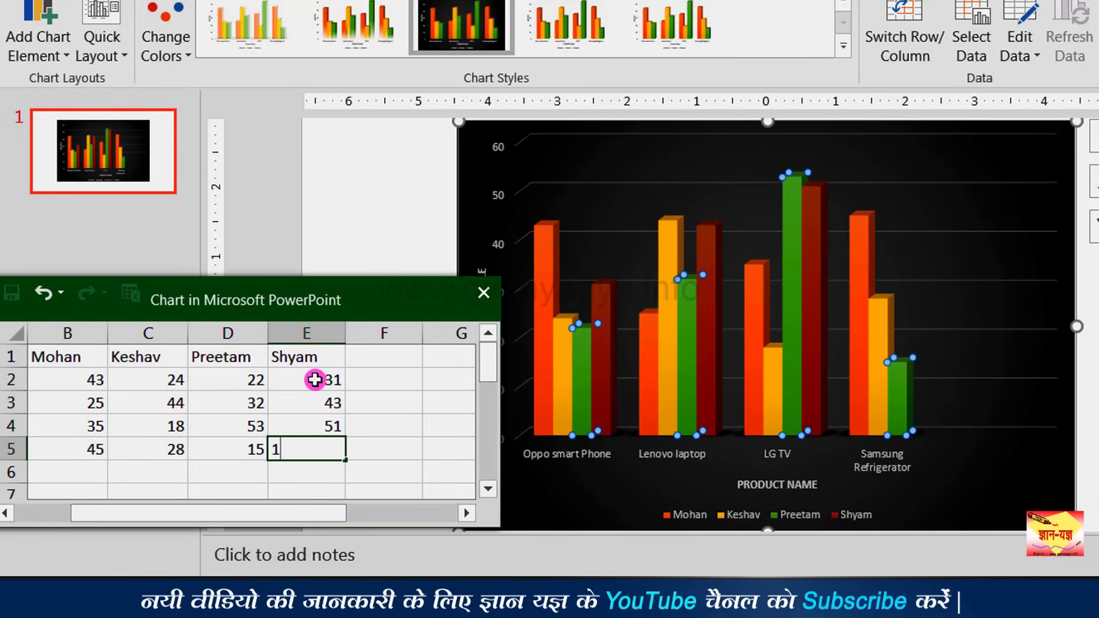
text(0)
key(Return)
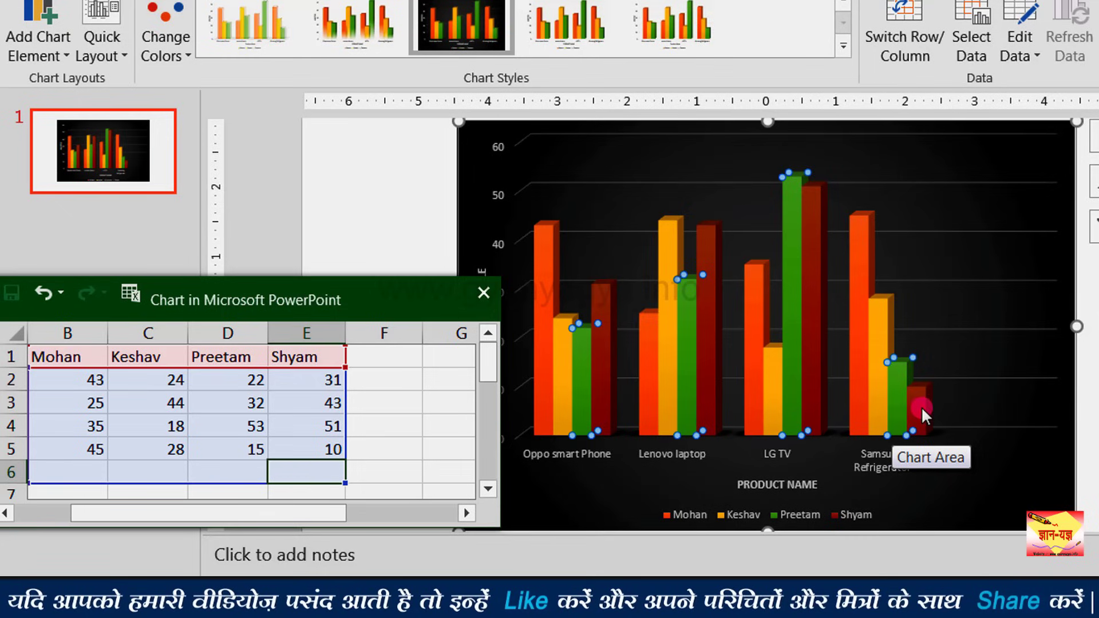
Add Crompton Fans as a new product category in cell A6 of the data sheet.
click(34, 513)
click(71, 471)
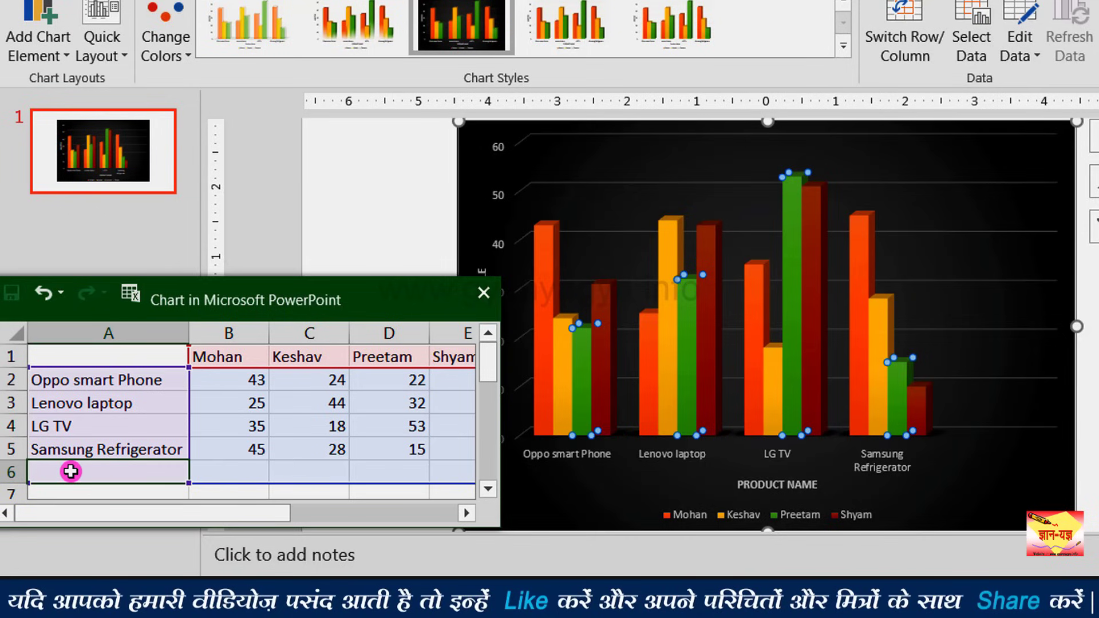
click(109, 447)
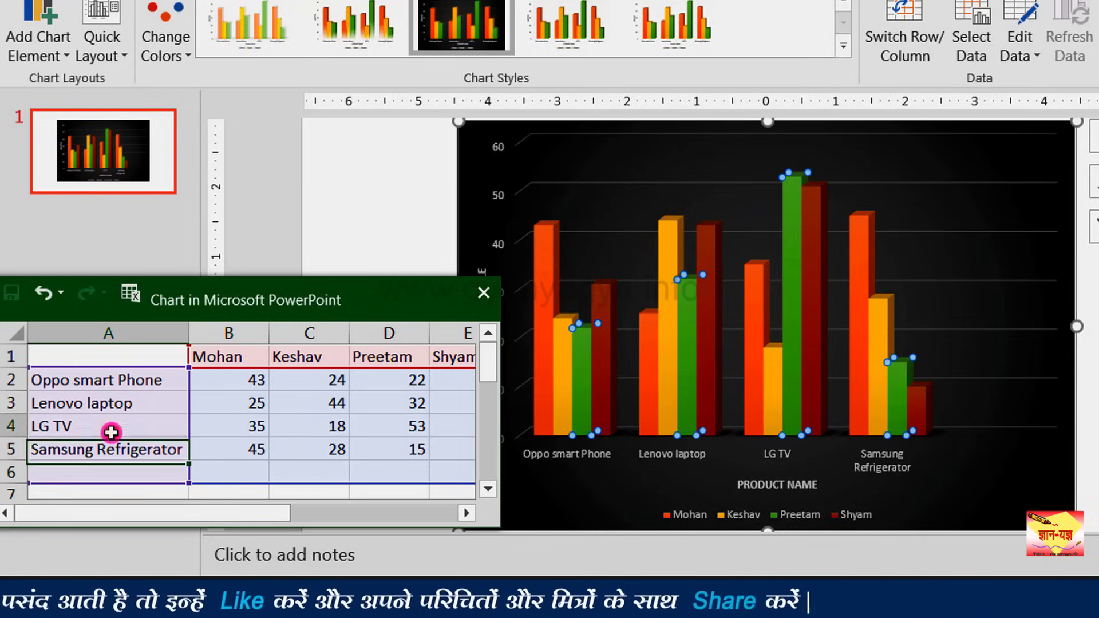
click(105, 467)
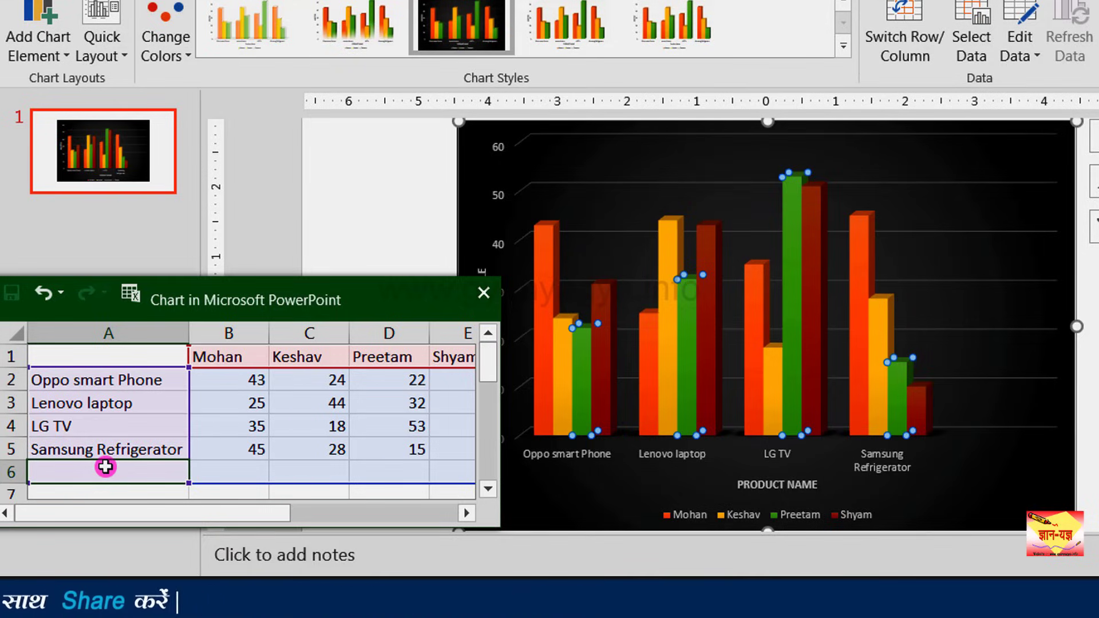
text(Crompton Fans)
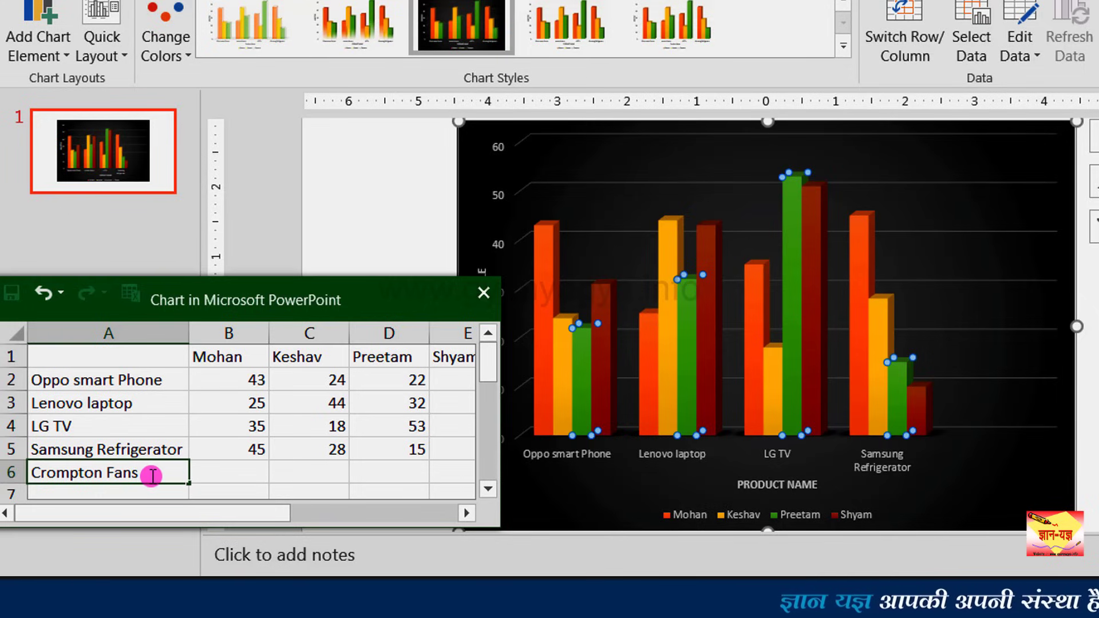
key(Tab)
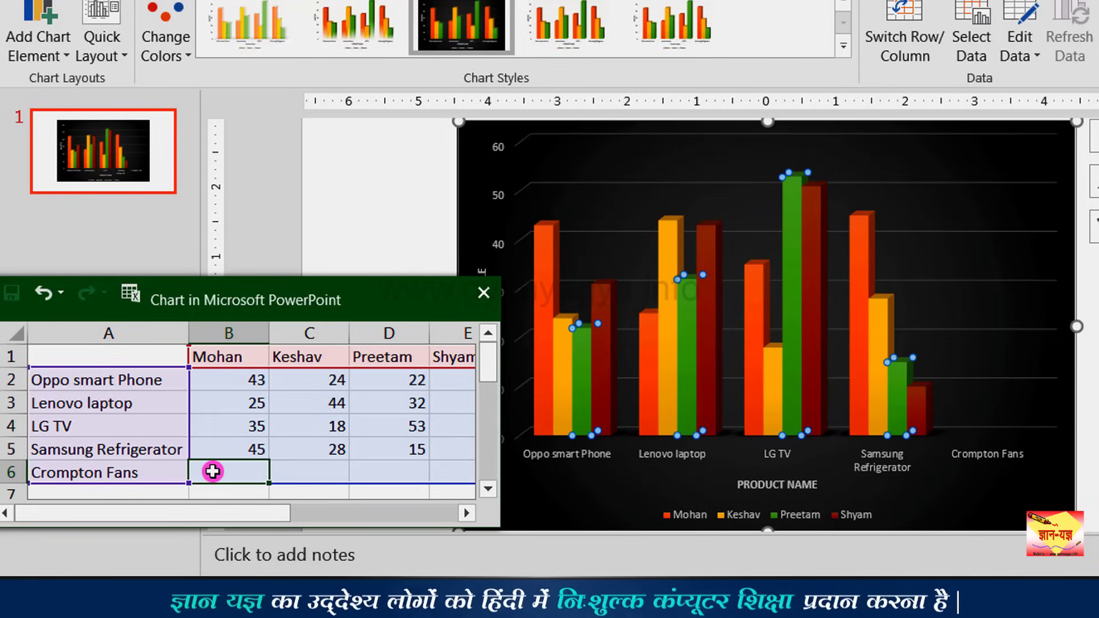
Enter 19, 29, 38 and 17 for Crompton Fans in cells B6 to E6, and close the data sheet.
text(19)
key(Tab)
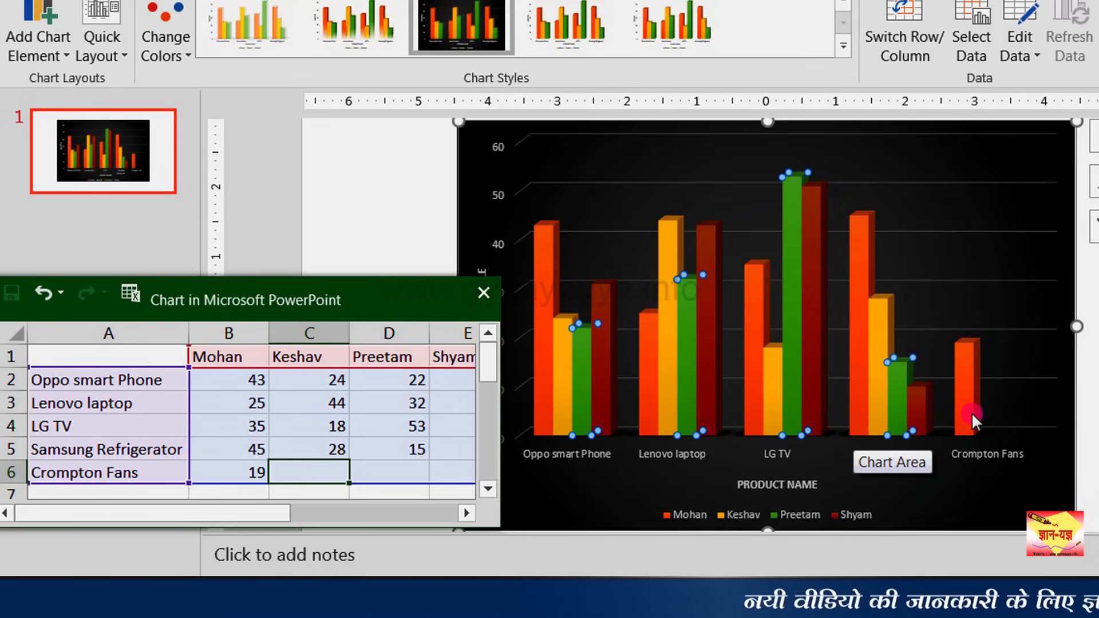
text(29)
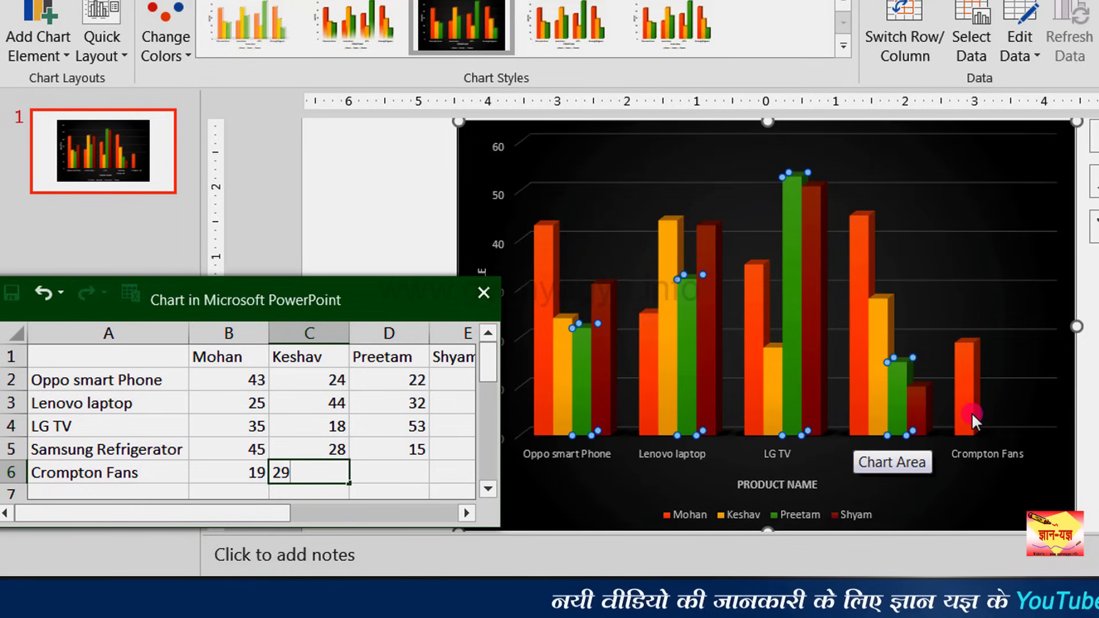
key(Tab)
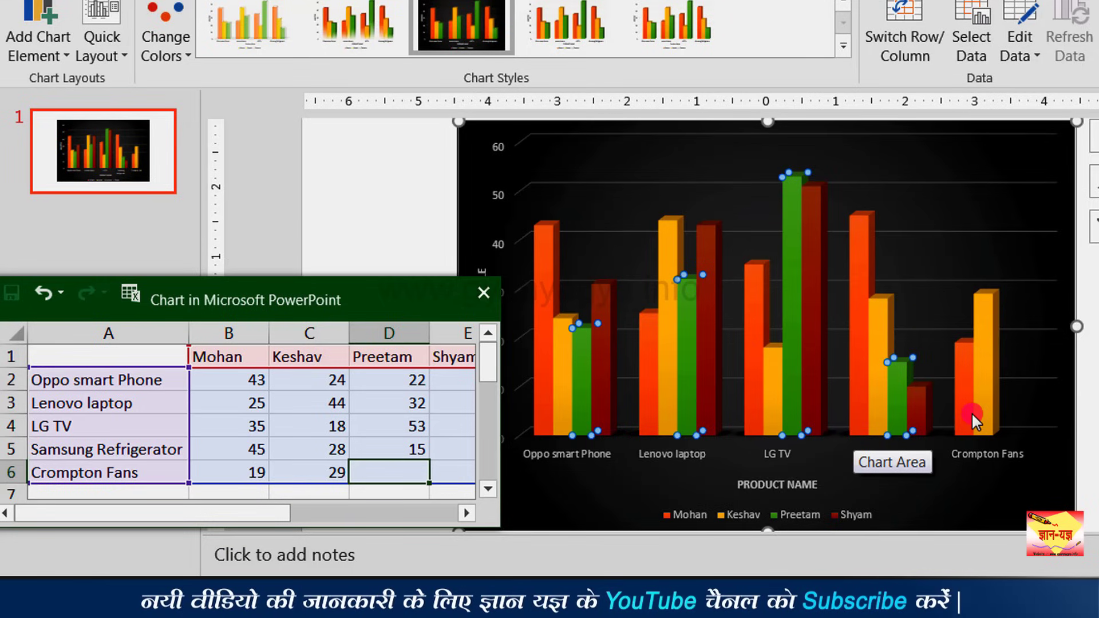
text(38)
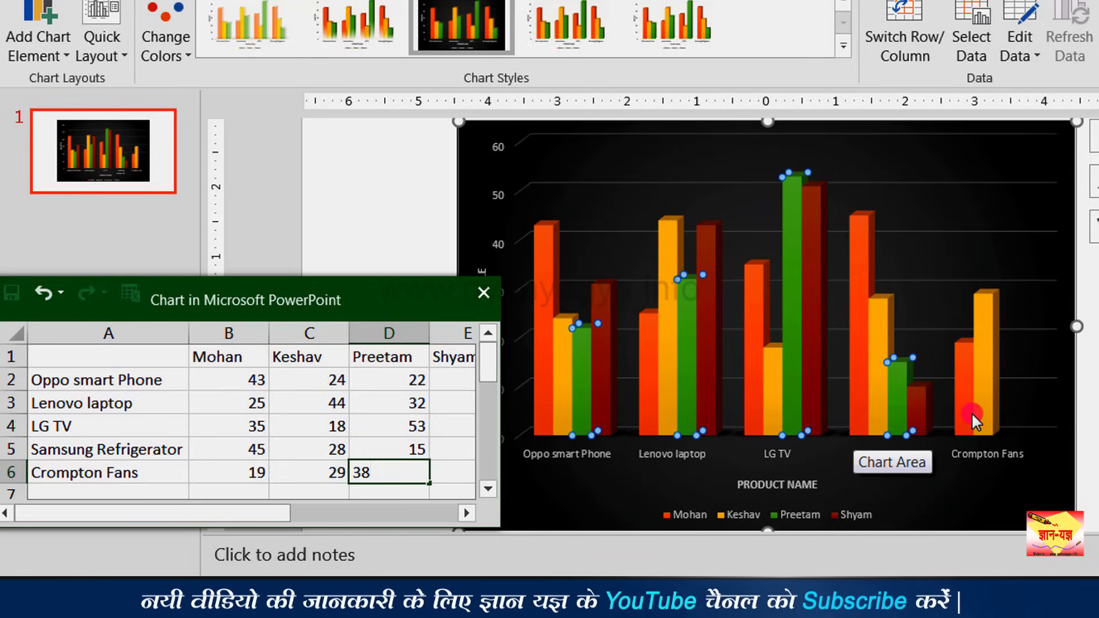
key(Tab)
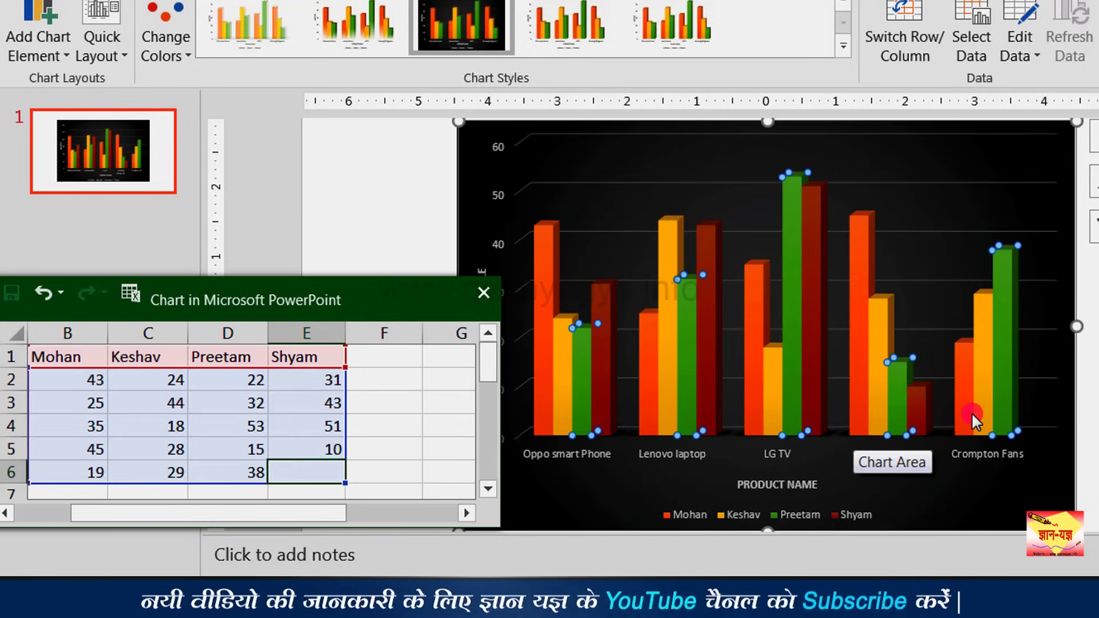
text(17)
key(Return)
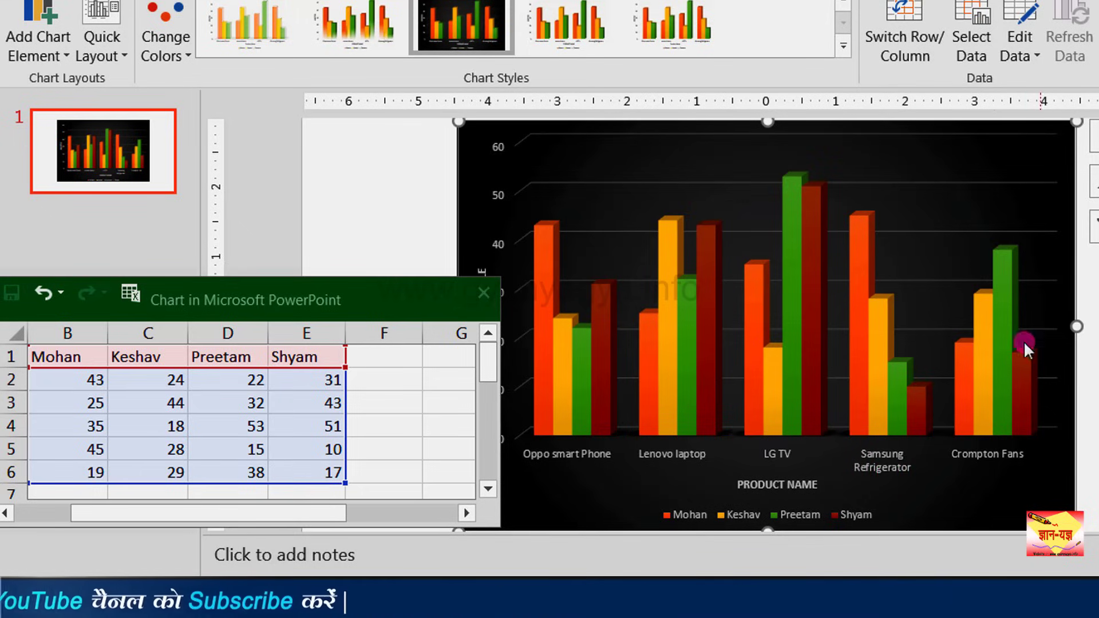
mouse_move(1002, 411)
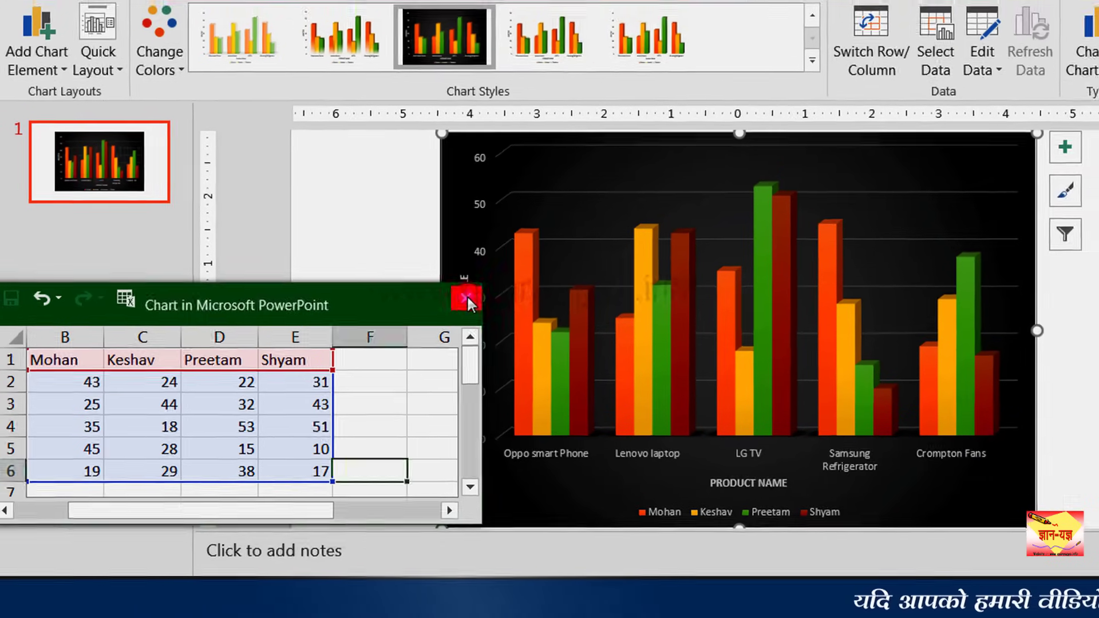
click(483, 293)
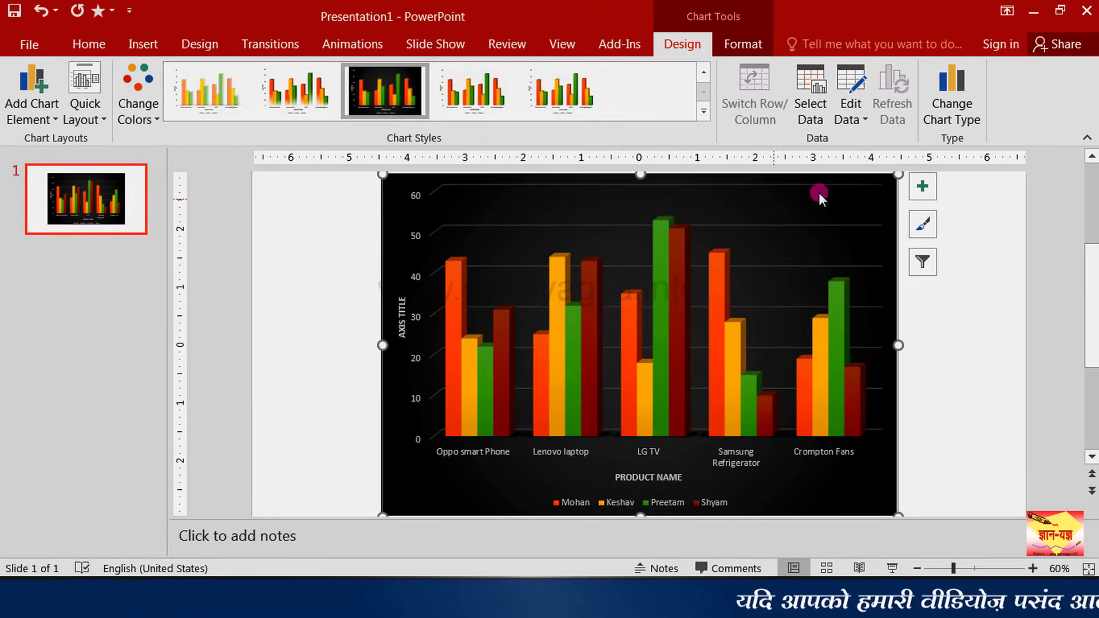
Change the chart type from 3-D Clustered Column to Line with Markers.
click(958, 100)
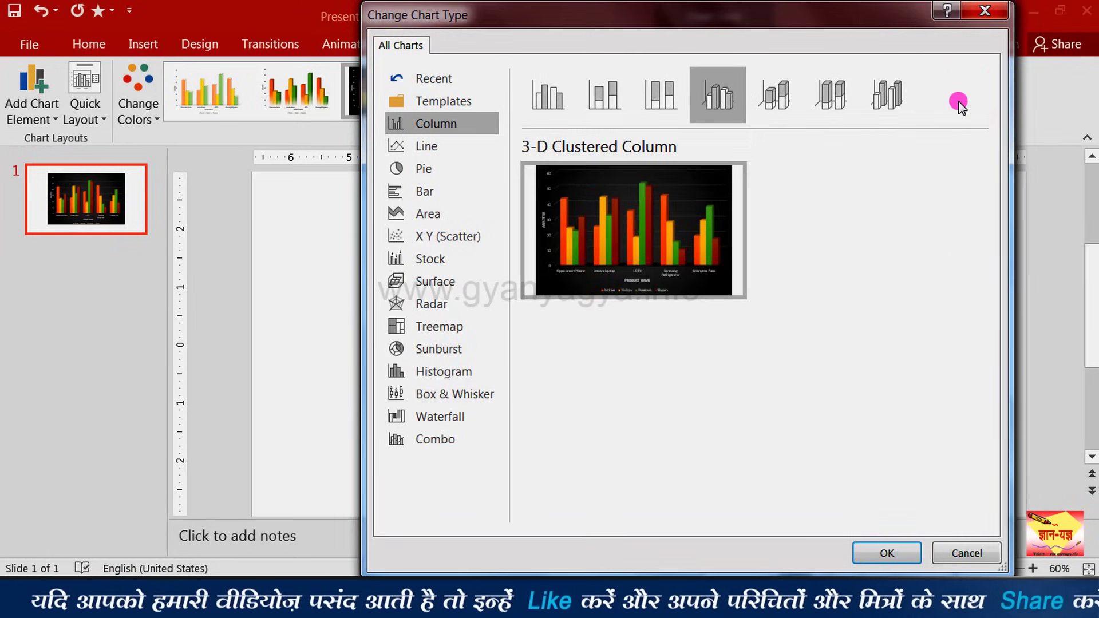
mouse_move(741, 252)
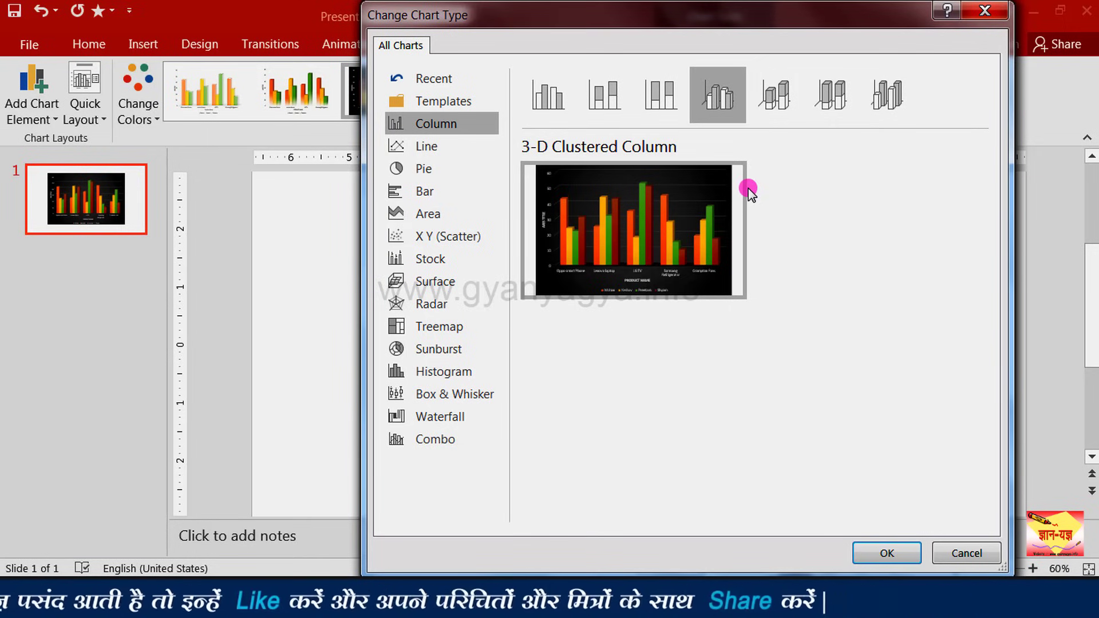
click(450, 146)
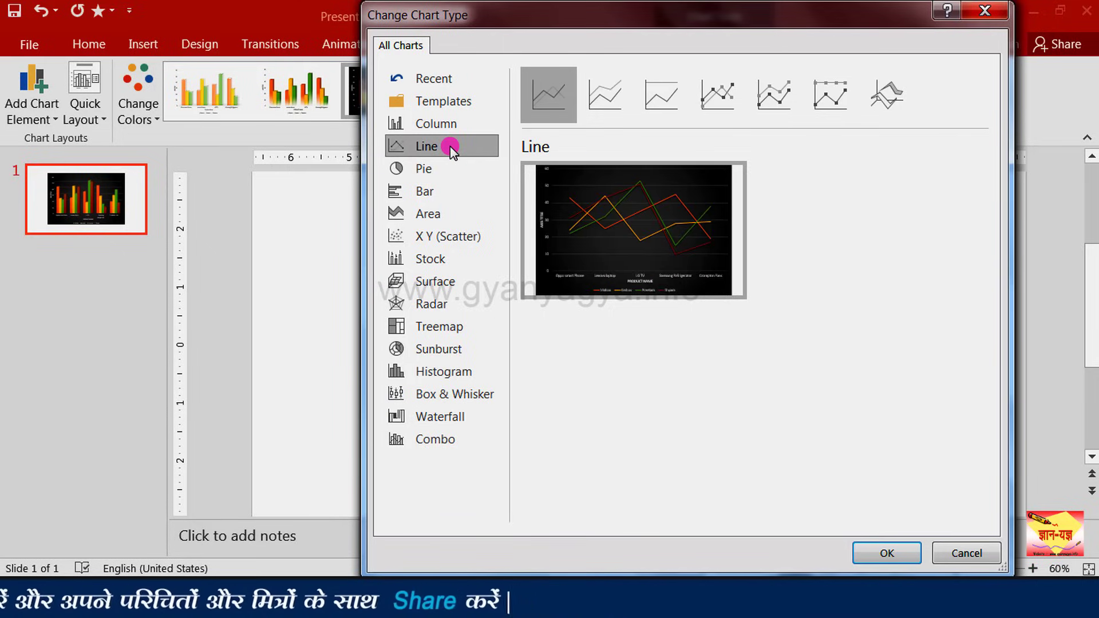
click(711, 94)
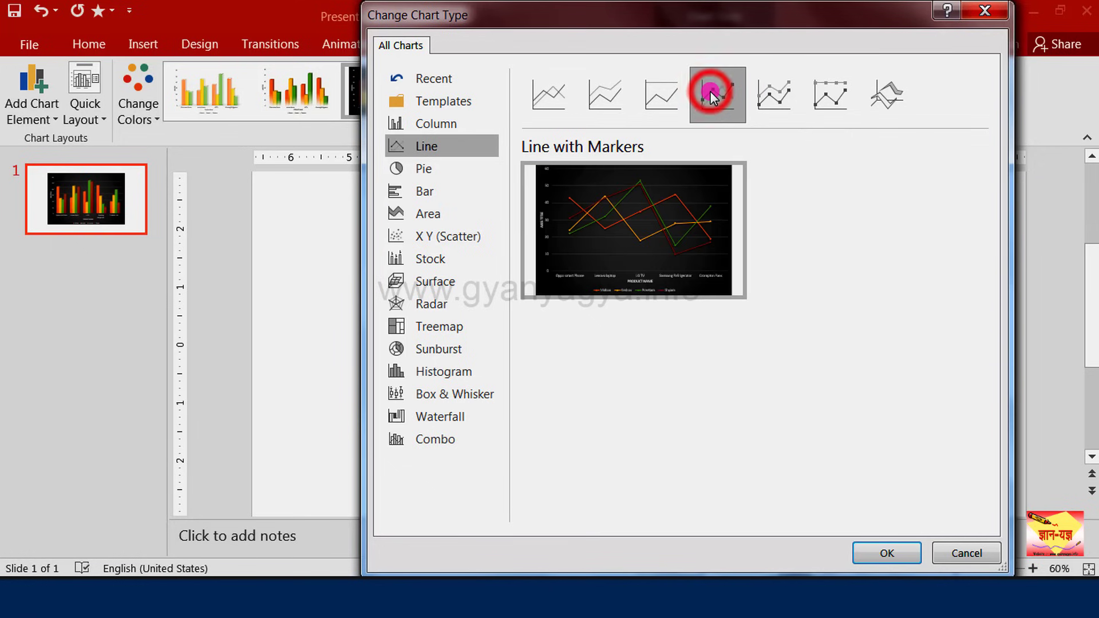
click(879, 544)
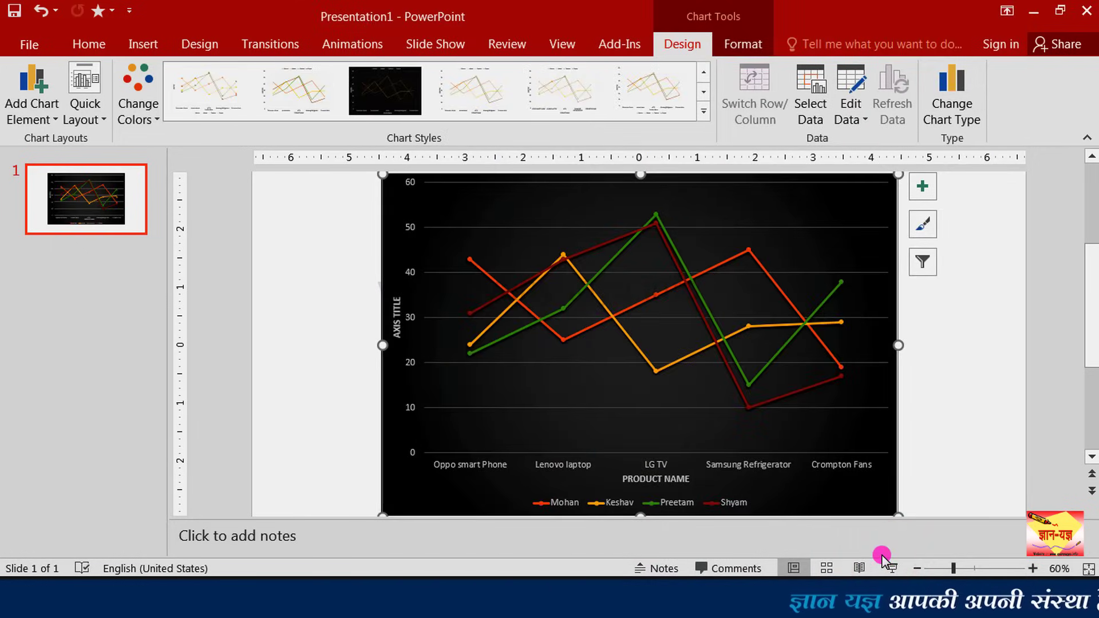